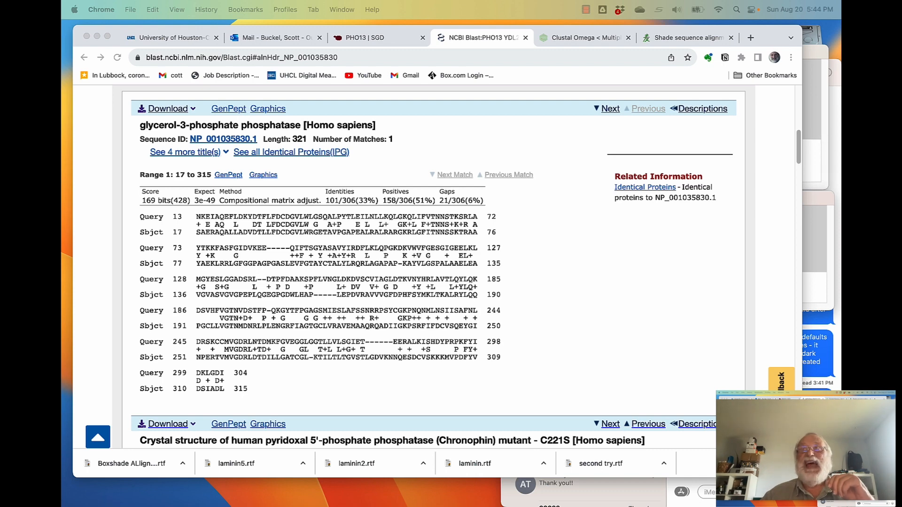
- Copy the PHO13 protein record without its final asterisk into the blank text document and add a blank line after it
{"action": "left_click_drag", "start_coordinate": [615, 0], "coordinate": [203, 41]}
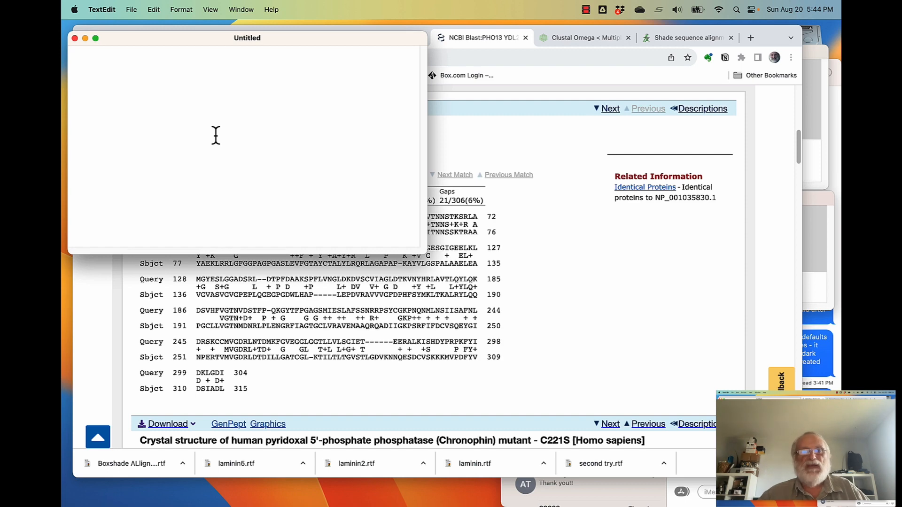
{"action": "left_click", "coordinate": [809, 159]}
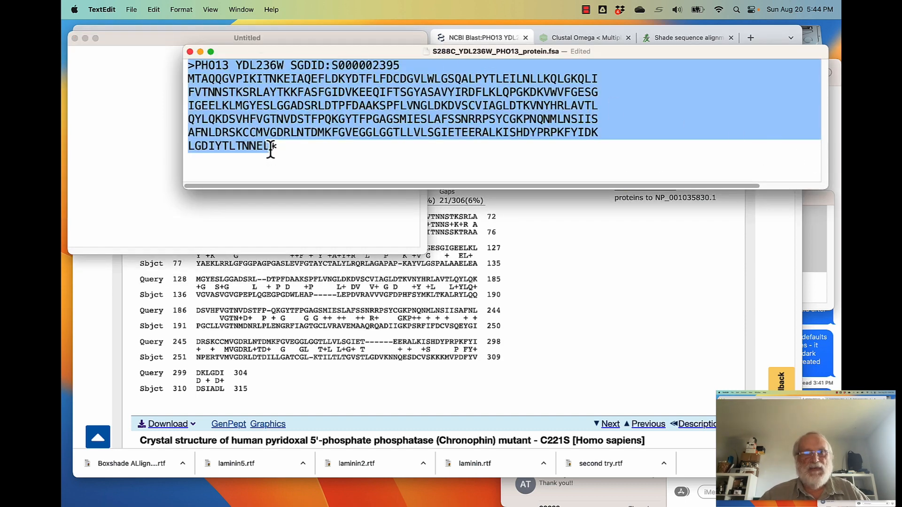
{"action": "left_click_drag", "start_coordinate": [270, 147], "coordinate": [190, 67]}
{"action": "key", "text": "super+c"}
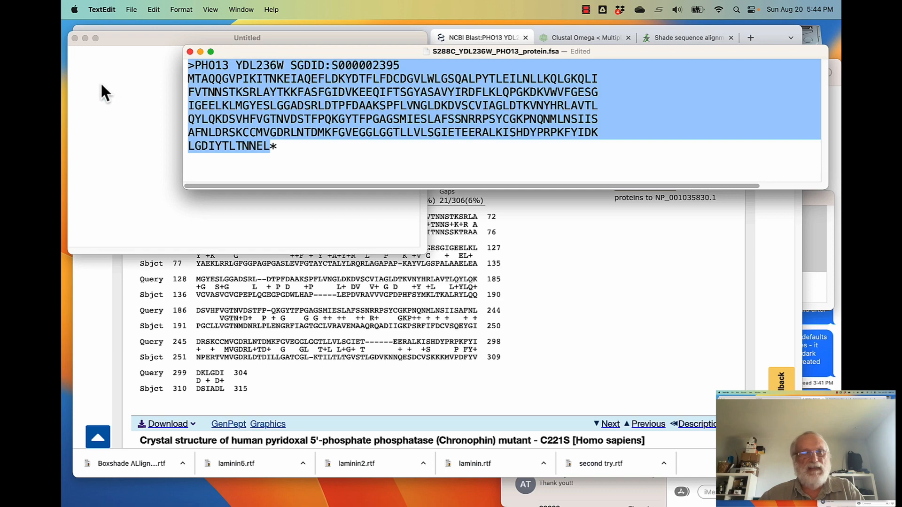
{"action": "left_click", "coordinate": [81, 68]}
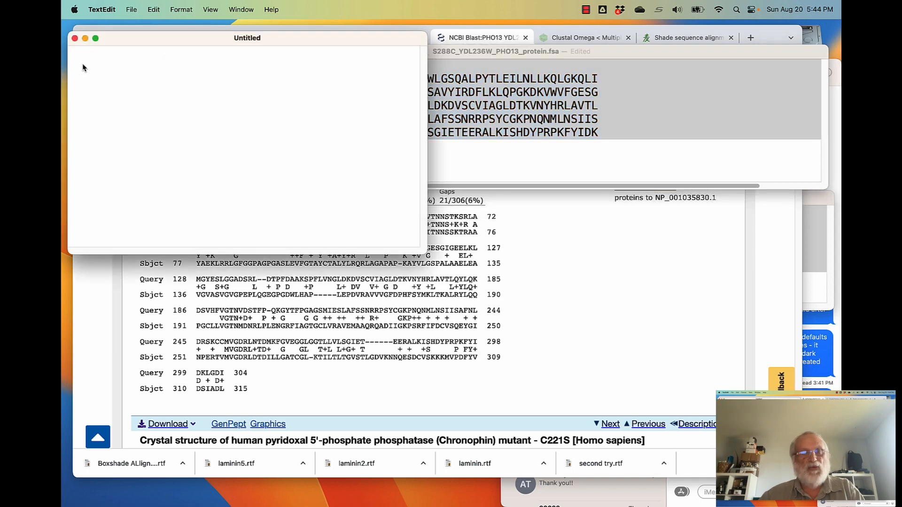
{"action": "key", "text": "super+v"}
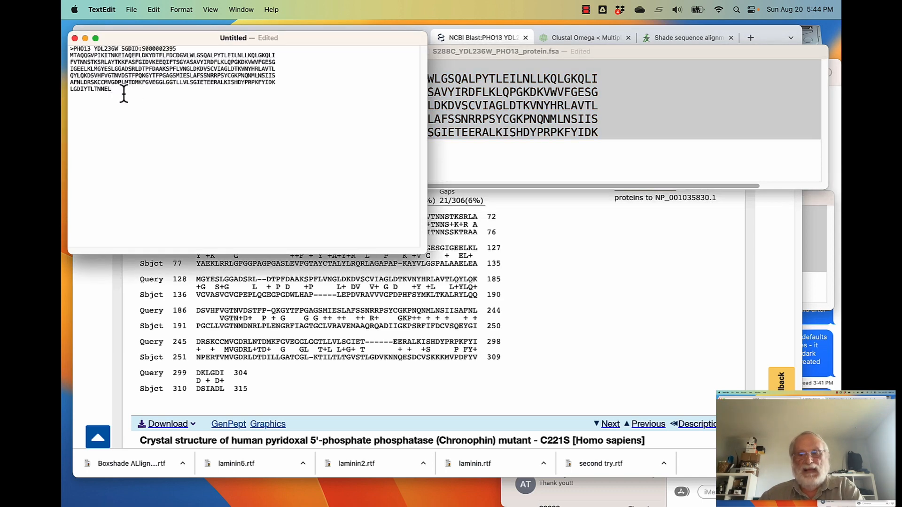
{"action": "key", "text": "Return"}
{"action": "key", "text": "Return"}
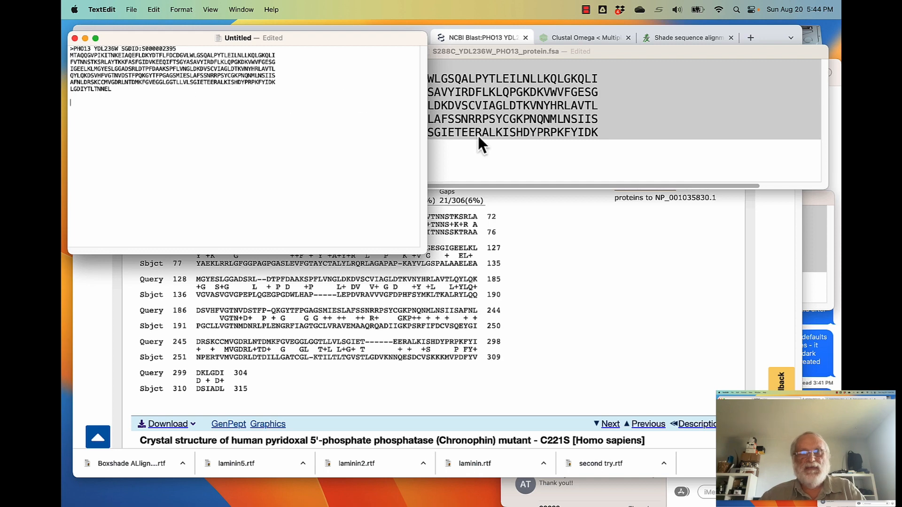
- Copy the complete HuPGP record from Human PGP.txt and paste it below the PHO13 sequence in the untitled document
{"action": "left_click", "coordinate": [825, 289]}
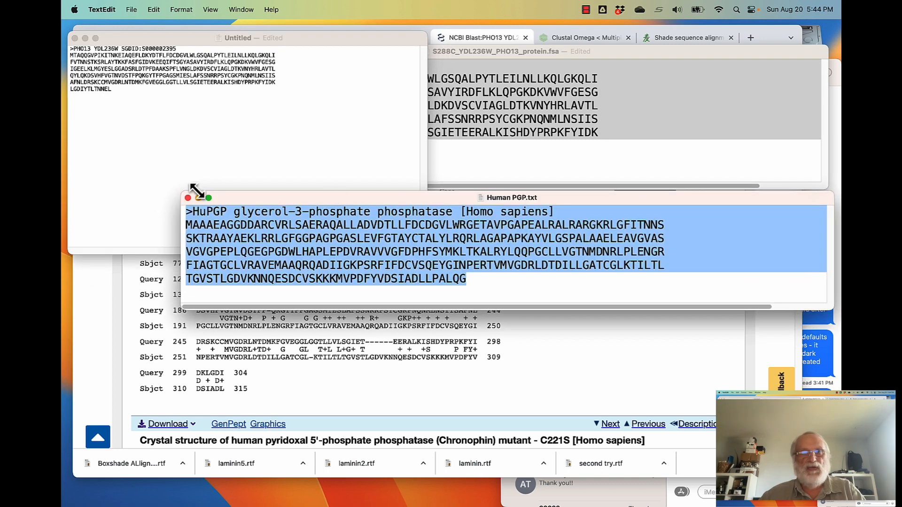
{"action": "left_click", "coordinate": [212, 238]}
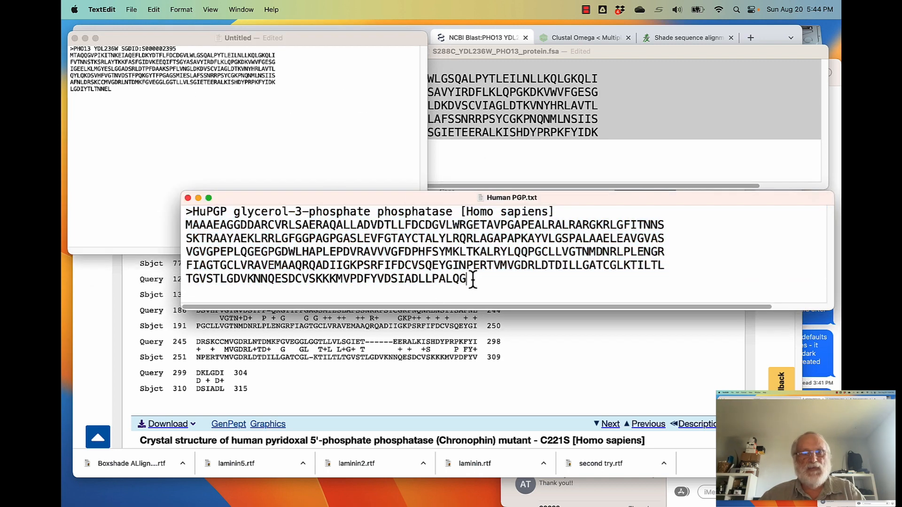
{"action": "left_click_drag", "start_coordinate": [471, 279], "coordinate": [170, 203]}
{"action": "key", "text": "super+c"}
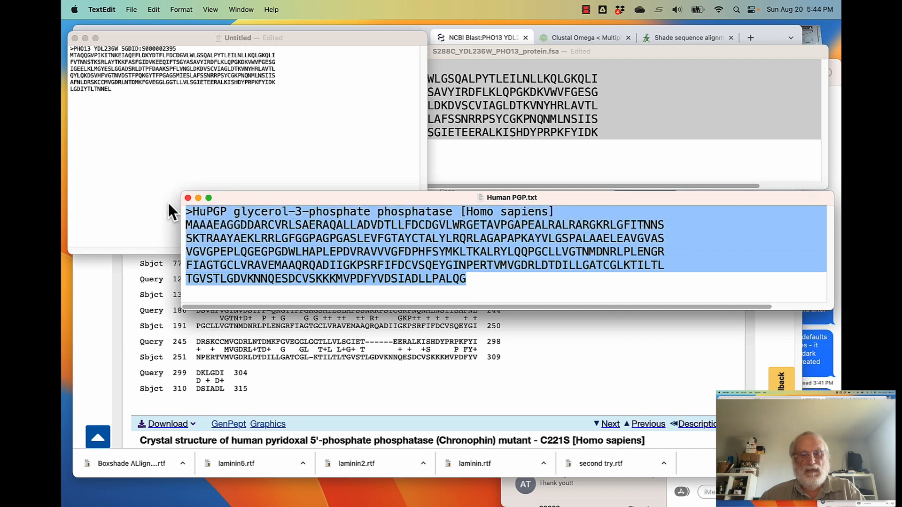
{"action": "left_click", "coordinate": [86, 114]}
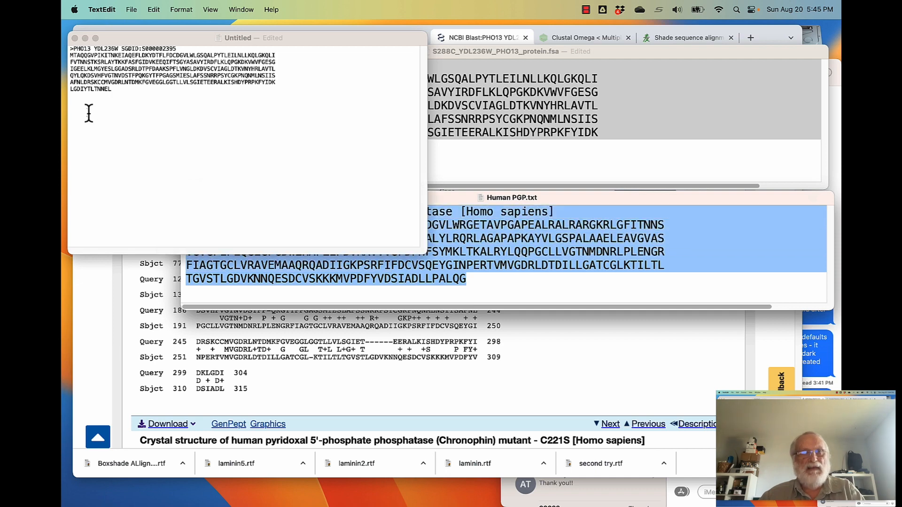
{"action": "key", "text": "super+v"}
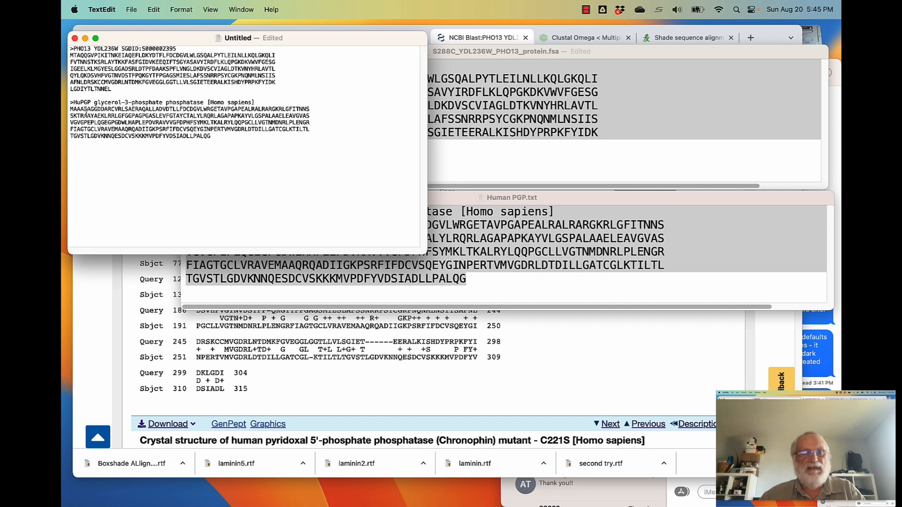
- Enlarge the combined document's text and widen its window, and highlight the >PHO13 and >HuPGP labels to examine the sequence names
{"action": "left_click", "coordinate": [210, 10]}
{"action": "left_click", "coordinate": [221, 68]}
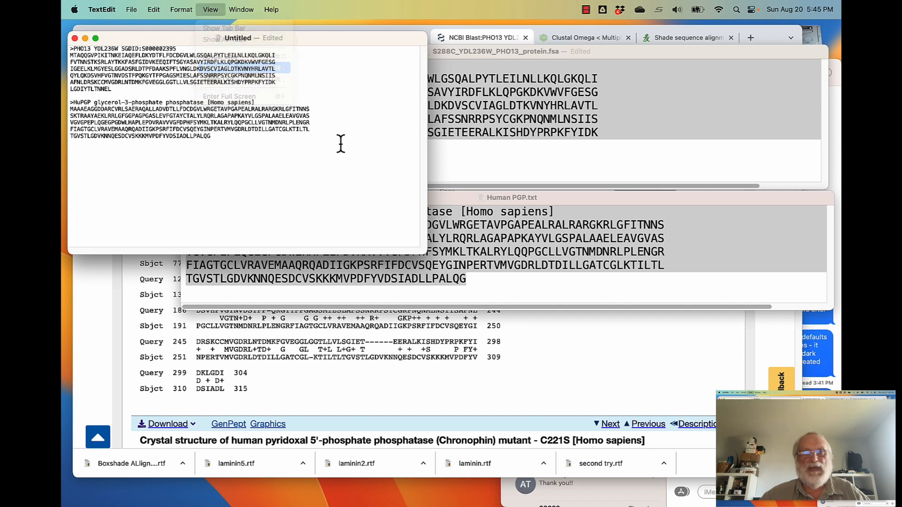
{"action": "left_click_drag", "start_coordinate": [427, 221], "coordinate": [840, 220]}
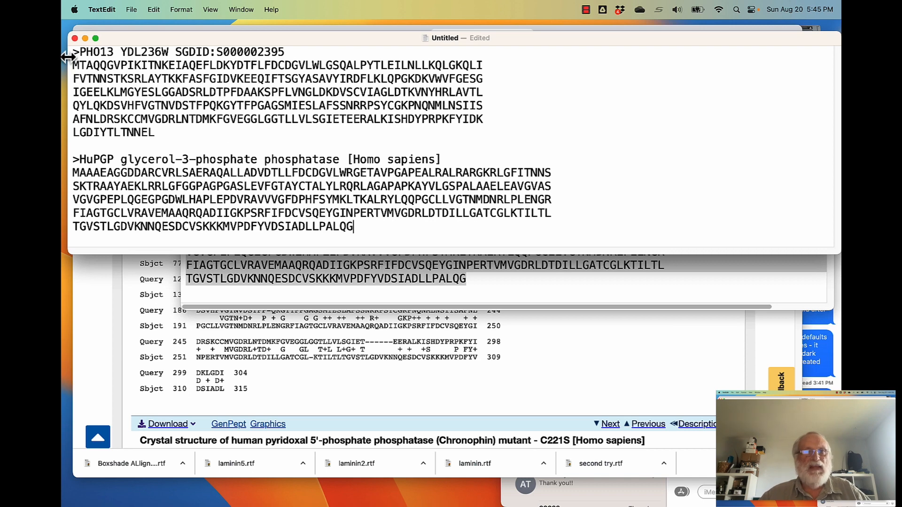
{"action": "left_click_drag", "start_coordinate": [71, 53], "coordinate": [115, 52]}
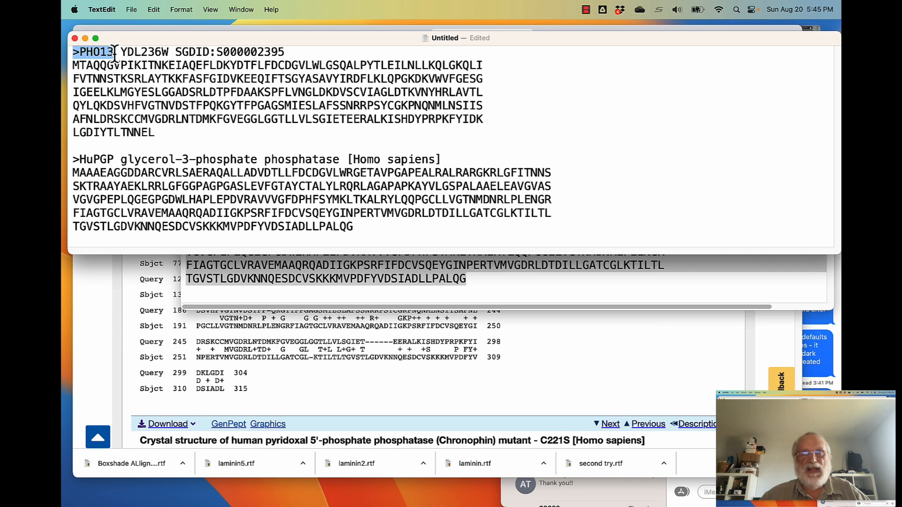
{"action": "left_click_drag", "start_coordinate": [114, 159], "coordinate": [72, 162]}
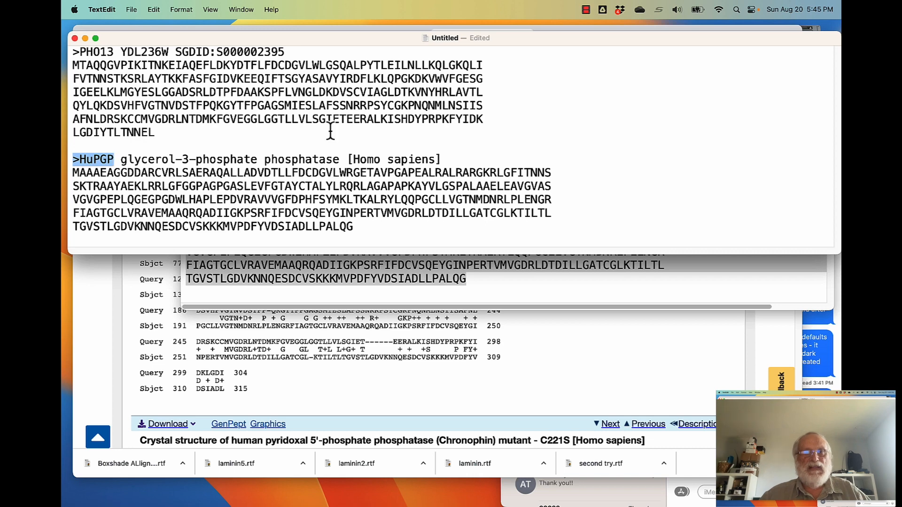
- Save the combined sequences as Clustal Omega Input in the clustal video folder and close the document
{"action": "left_click", "coordinate": [129, 9]}
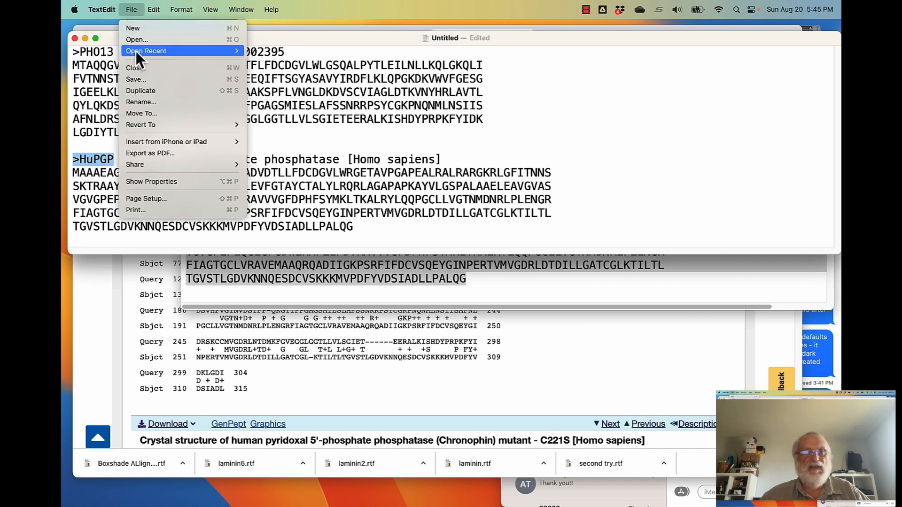
{"action": "left_click", "coordinate": [145, 83]}
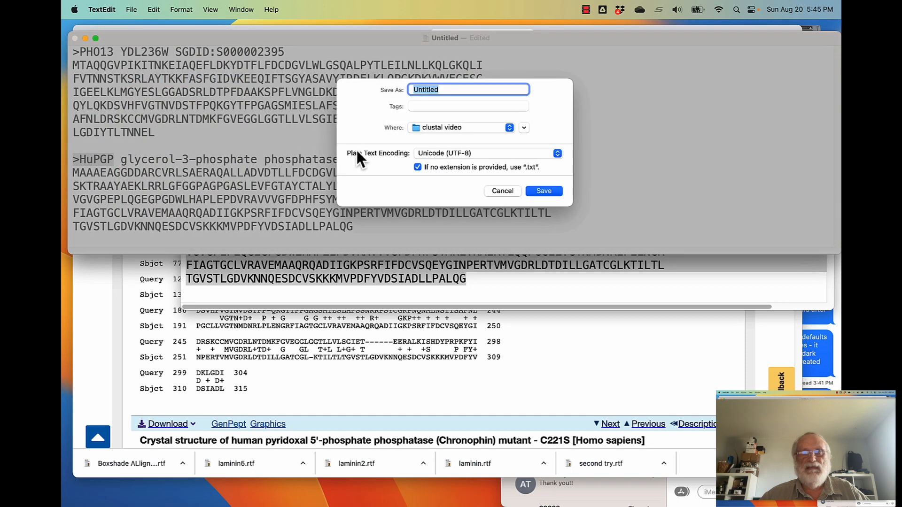
{"action": "type", "text": "CLus"}
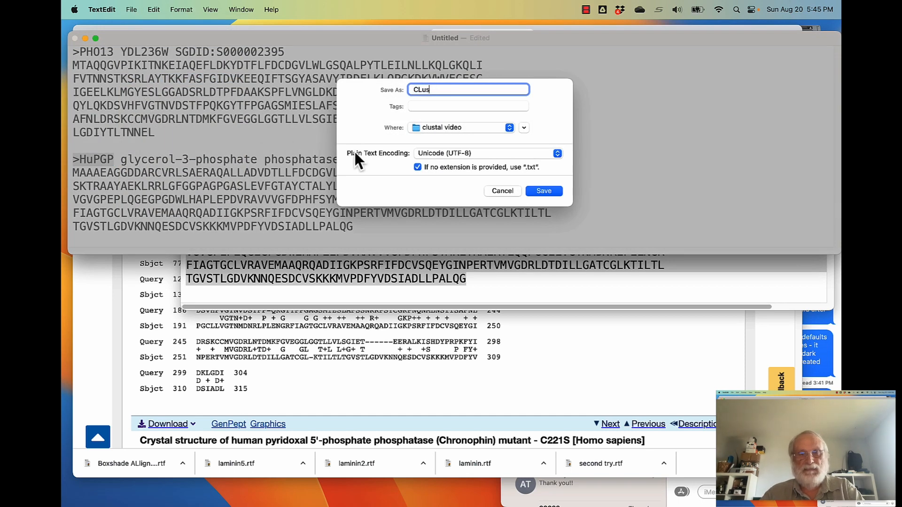
{"action": "type", "text": "tal"}
{"action": "key", "text": "BackSpace"}
{"action": "key", "text": "BackSpace"}
{"action": "key", "text": "BackSpace"}
{"action": "key", "text": "BackSpace"}
{"action": "key", "text": "BackSpace"}
{"action": "key", "text": "BackSpace"}
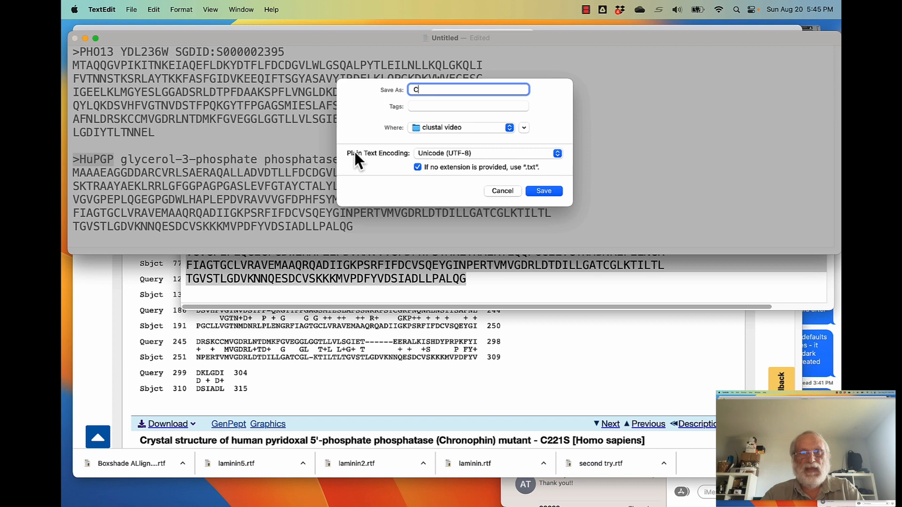
{"action": "type", "text": "lusta"}
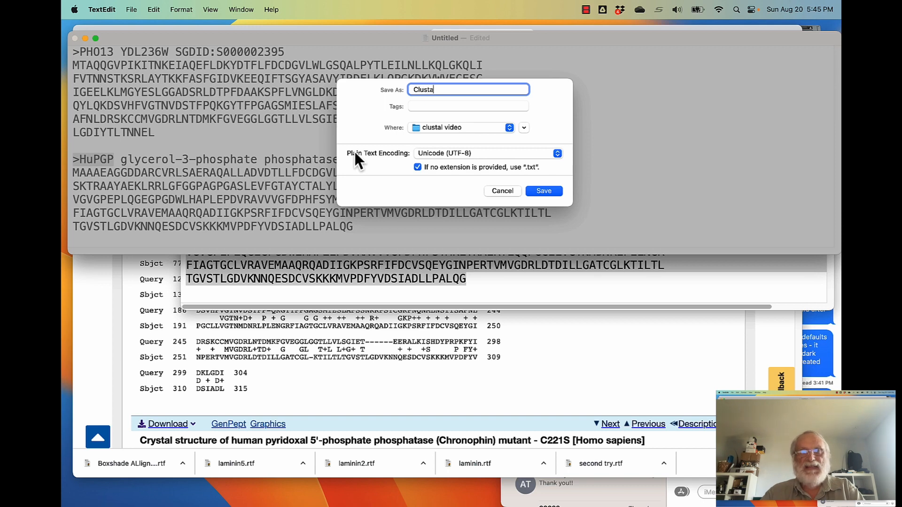
{"action": "type", "text": "l"}
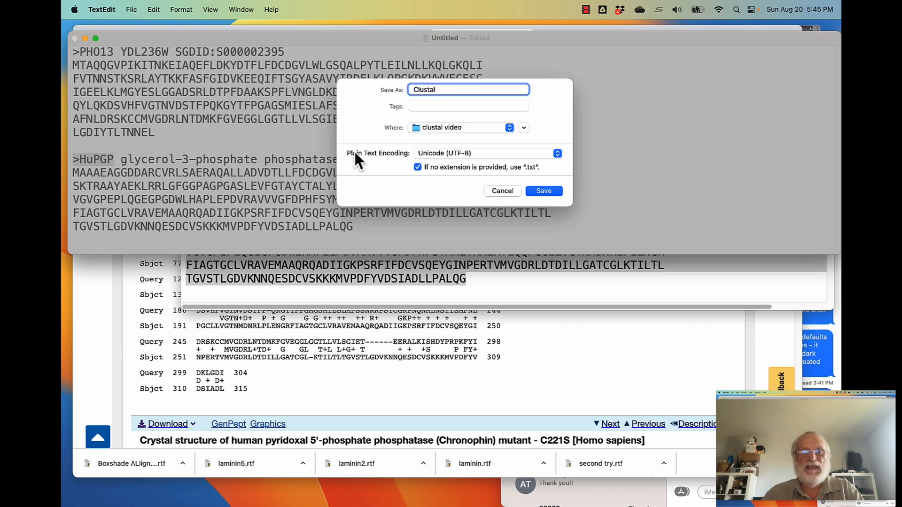
{"action": "type", "text": " Om"}
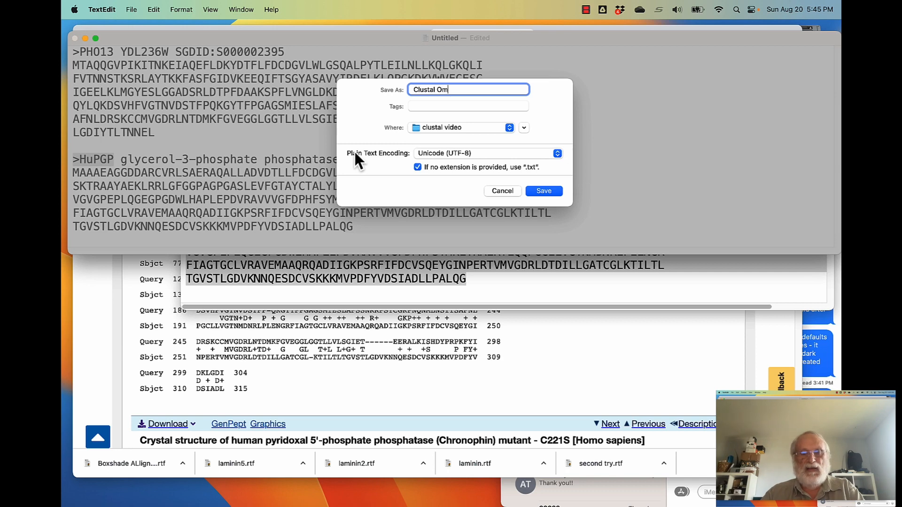
{"action": "type", "text": "ega Inpu"}
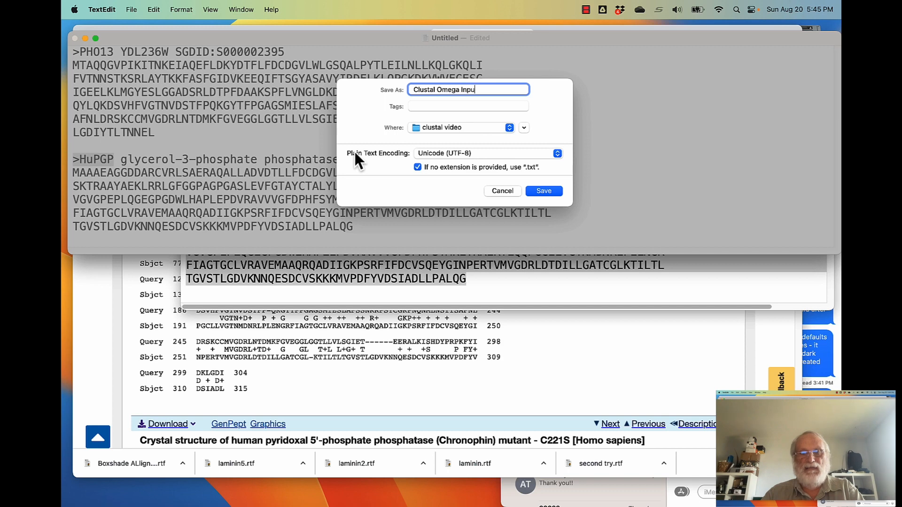
{"action": "type", "text": "t"}
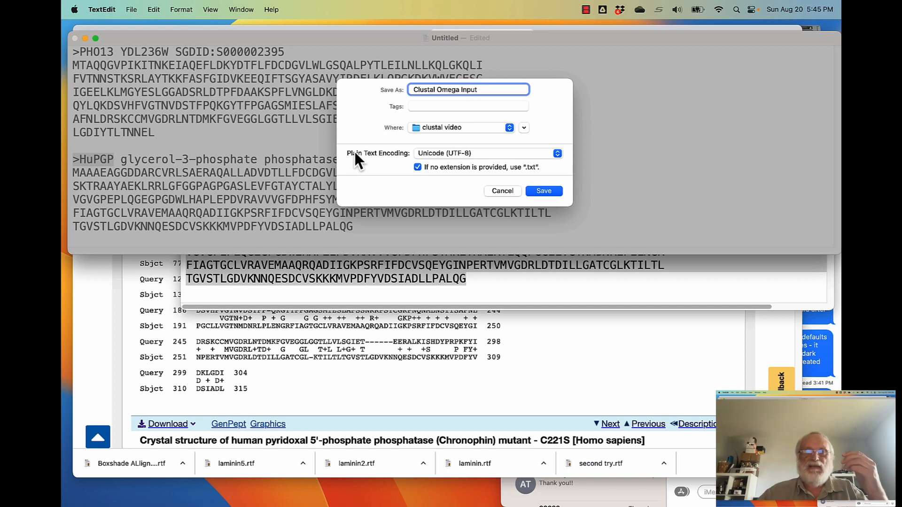
{"action": "left_click", "coordinate": [535, 191]}
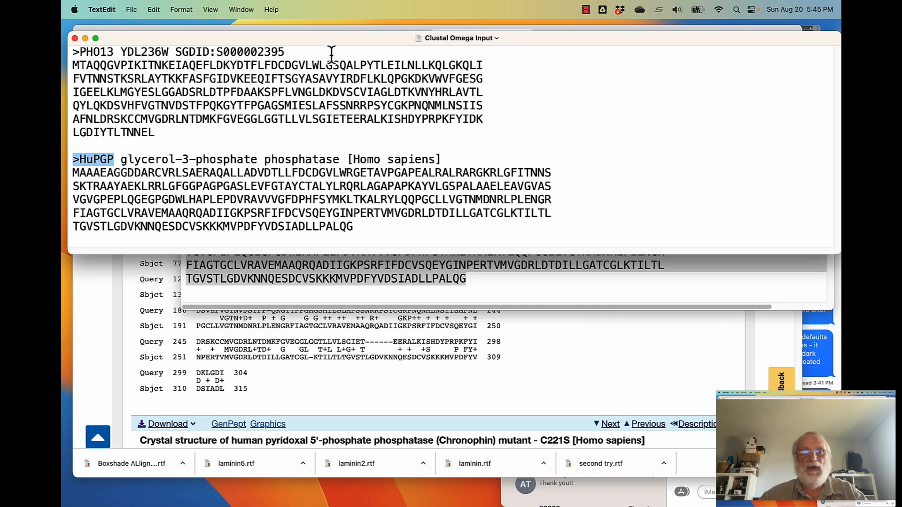
{"action": "left_click", "coordinate": [74, 39]}
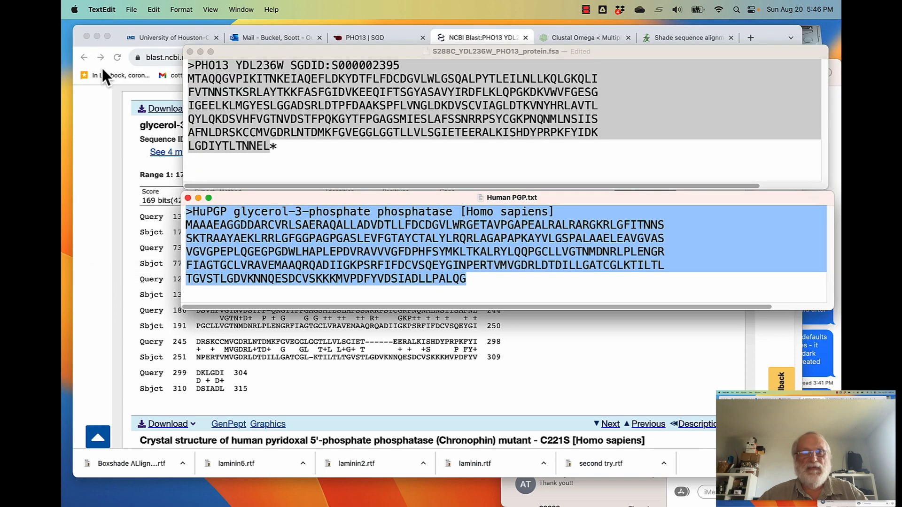
- Switch to the Clustal Omega page in Chrome and choose the Clustal Omega Input file as the protein sequence upload
{"action": "left_click", "coordinate": [562, 374]}
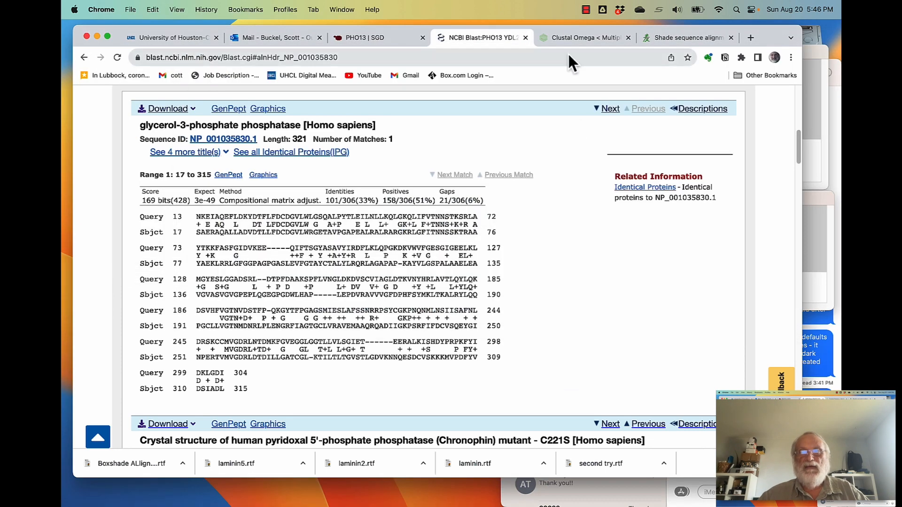
{"action": "left_click", "coordinate": [569, 40]}
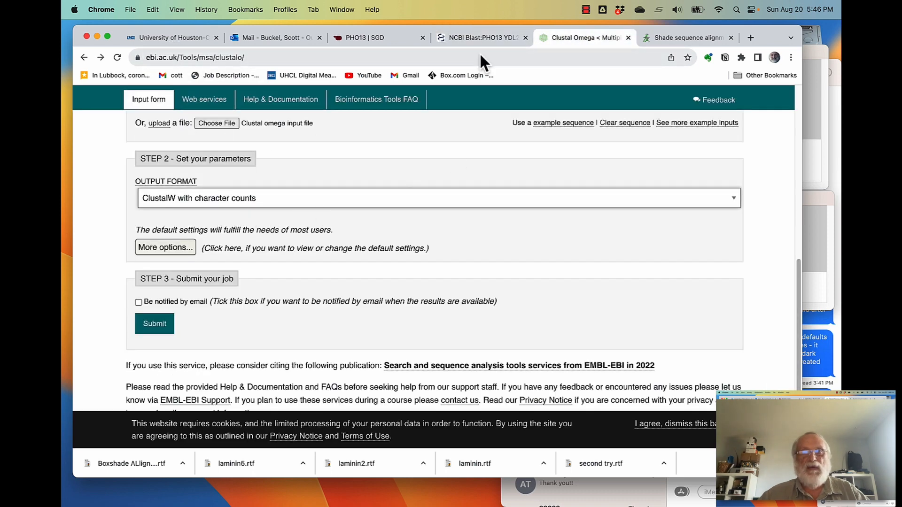
{"action": "scroll", "coordinate": [320, 225], "scroll_direction": "down", "scroll_amount": 2}
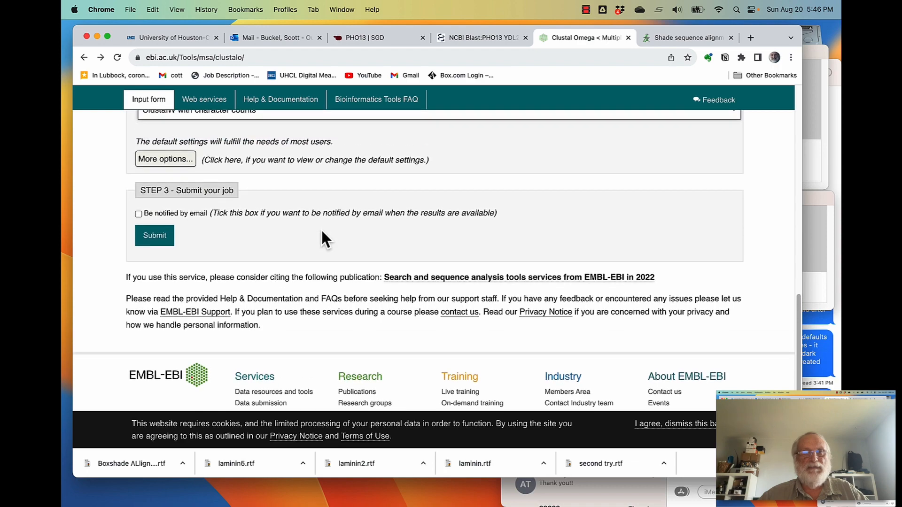
{"action": "scroll", "coordinate": [322, 237], "scroll_direction": "up", "scroll_amount": 10}
{"action": "scroll", "coordinate": [315, 300], "scroll_direction": "down", "scroll_amount": 7}
{"action": "scroll", "coordinate": [315, 301], "scroll_direction": "up", "scroll_amount": 3}
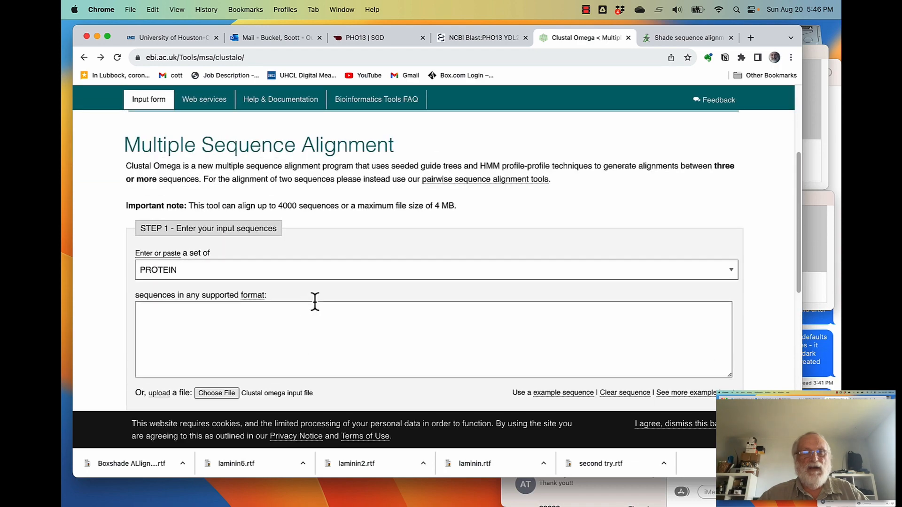
{"action": "scroll", "coordinate": [310, 298], "scroll_direction": "down", "scroll_amount": 1}
{"action": "left_click", "coordinate": [226, 382]}
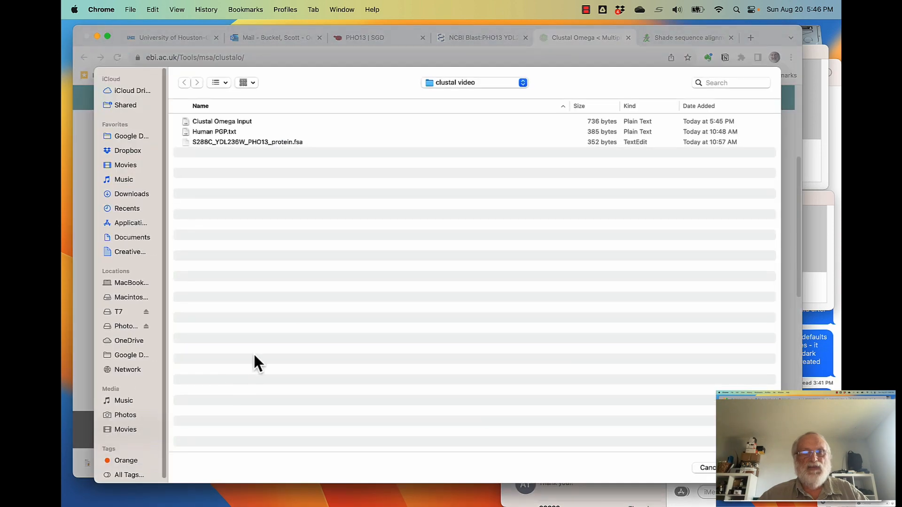
{"action": "left_click", "coordinate": [238, 121]}
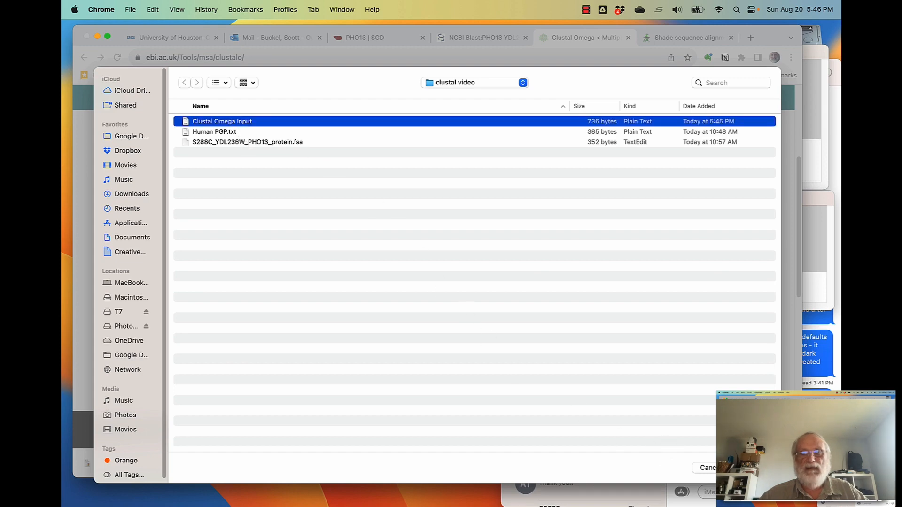
{"action": "key", "text": "Return"}
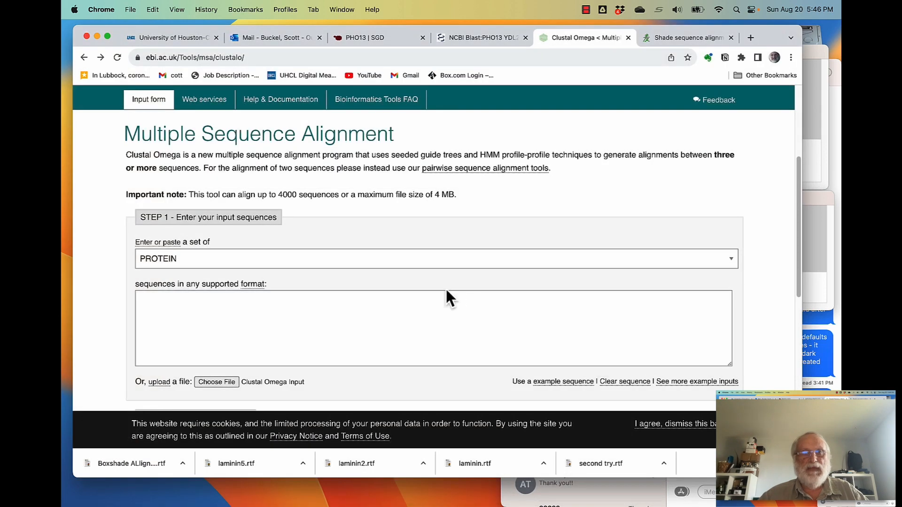
- Set the alignment output format to ClustalW and submit the job with the remaining default settings
{"action": "scroll", "coordinate": [445, 296], "scroll_direction": "down", "scroll_amount": 5}
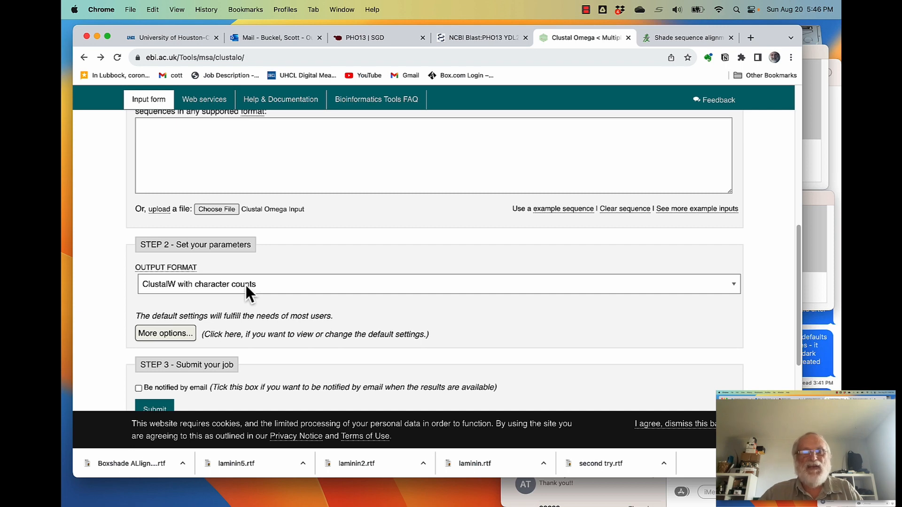
{"action": "left_click", "coordinate": [733, 284]}
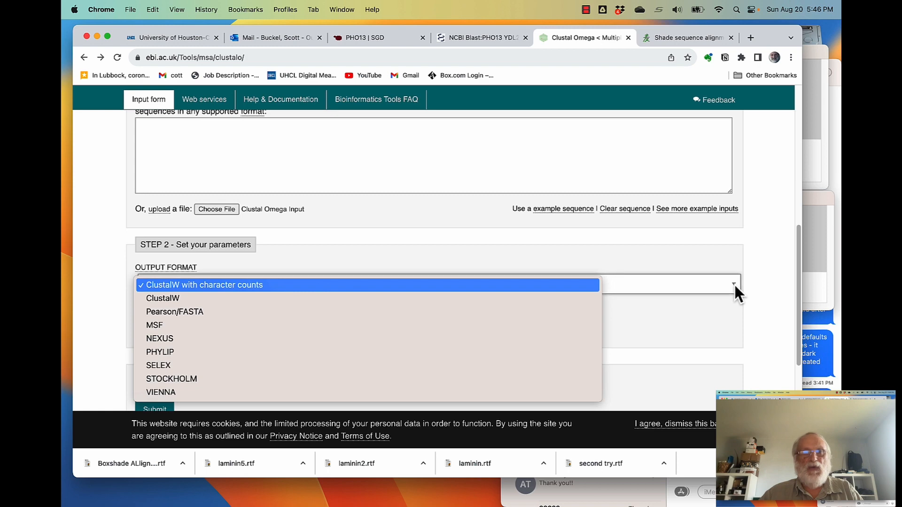
{"action": "left_click", "coordinate": [172, 300]}
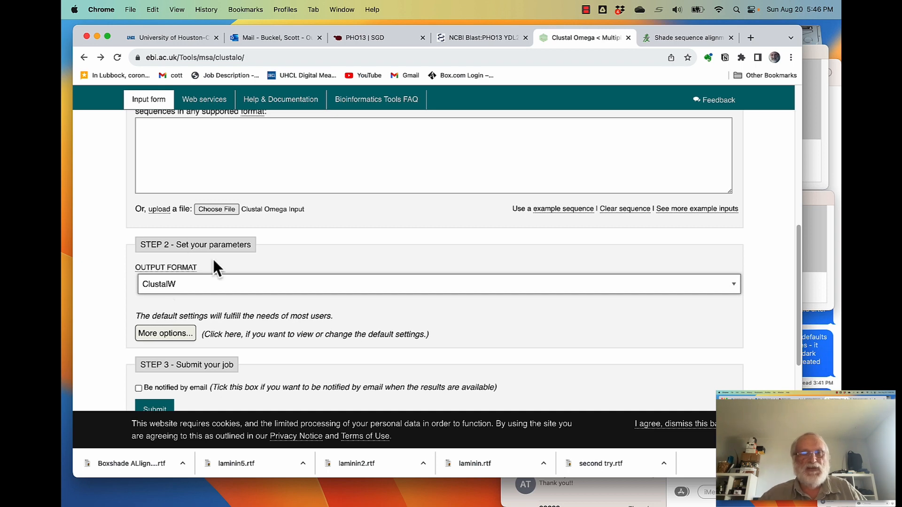
{"action": "scroll", "coordinate": [401, 323], "scroll_direction": "down", "scroll_amount": 5}
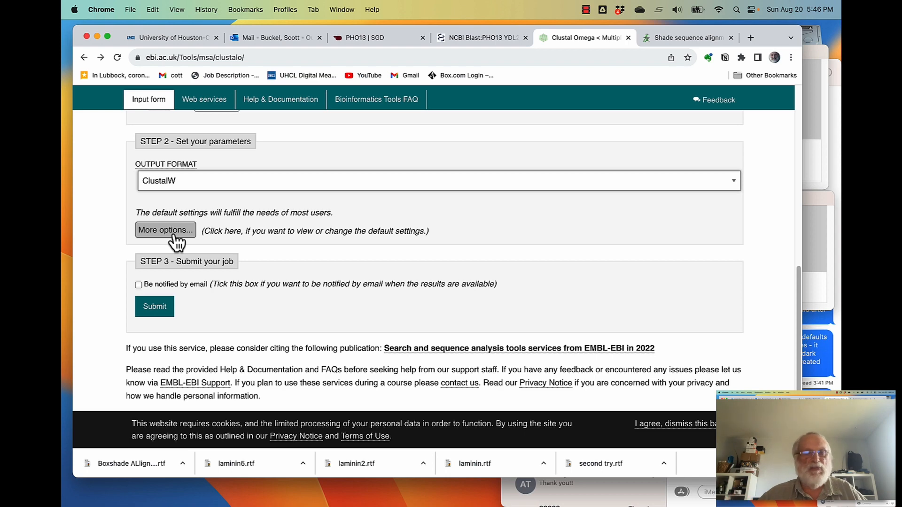
{"action": "left_click", "coordinate": [157, 310]}
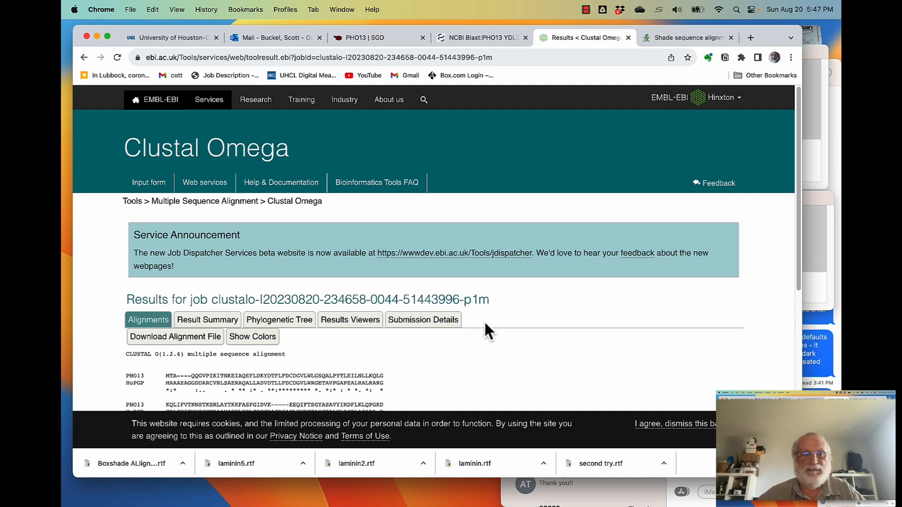
- Enlarge the results page to 125% and open the downloadable alignment file of PHO13 and HuPGP
{"action": "scroll", "coordinate": [484, 320], "scroll_direction": "down", "scroll_amount": 5}
{"action": "scroll", "coordinate": [488, 328], "scroll_direction": "down", "scroll_amount": 1}
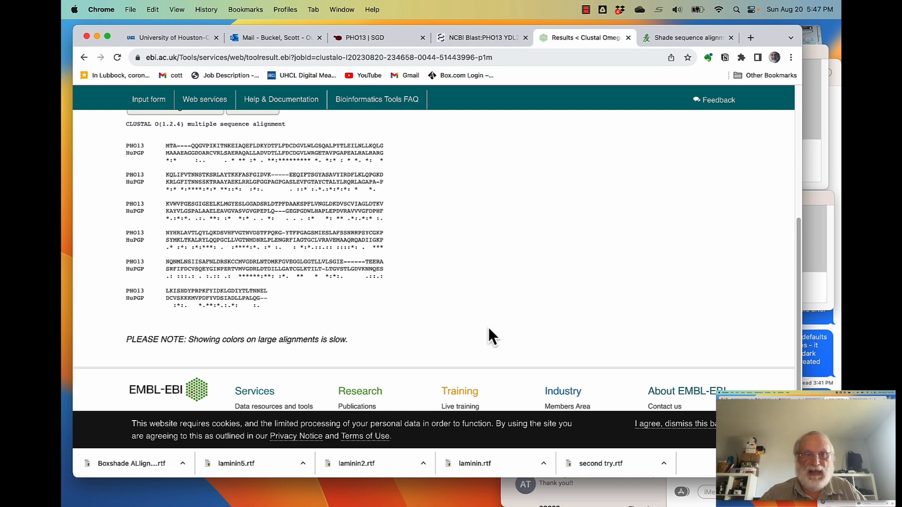
{"action": "key", "text": "super+equal"}
{"action": "key", "text": "super+equal"}
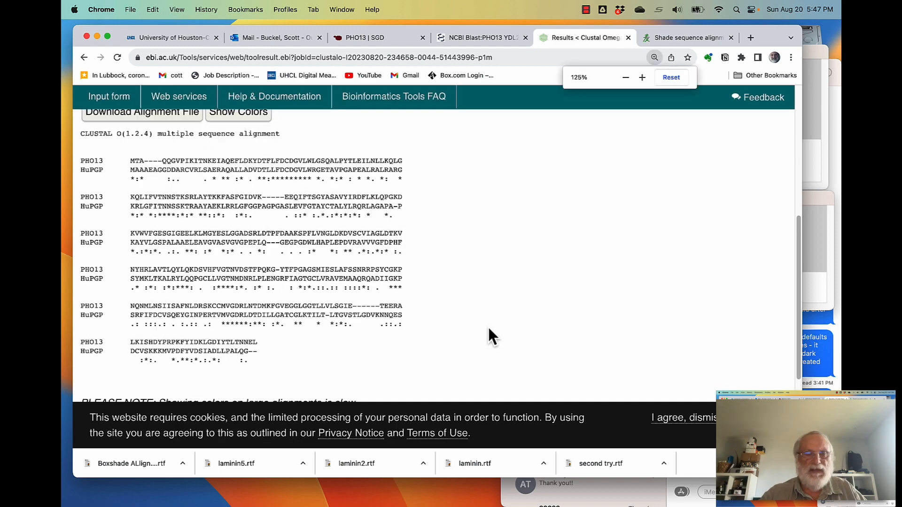
{"action": "scroll", "coordinate": [485, 278], "scroll_direction": "up", "scroll_amount": 2}
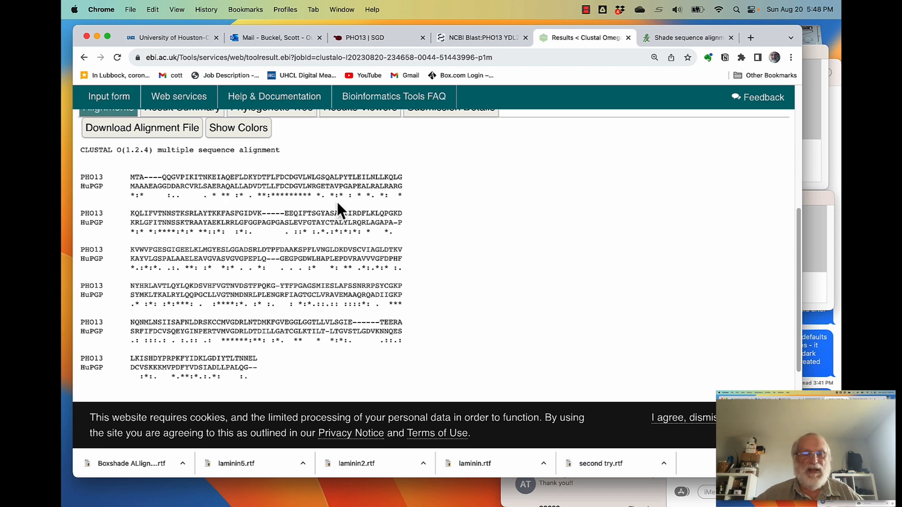
{"action": "left_click", "coordinate": [140, 133]}
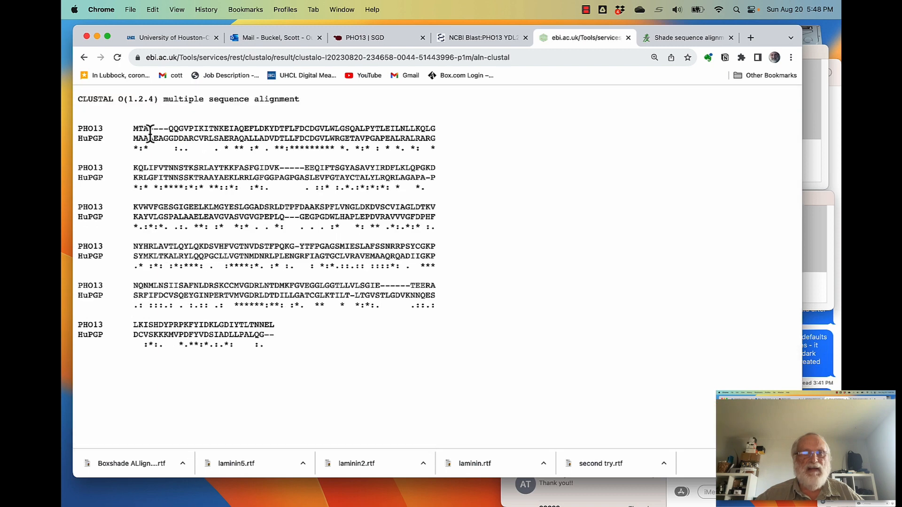
- Copy the whole alignment, including its CLUSTAL header line, and paste it into a new TextEdit document
{"action": "left_click_drag", "start_coordinate": [77, 98], "coordinate": [312, 351]}
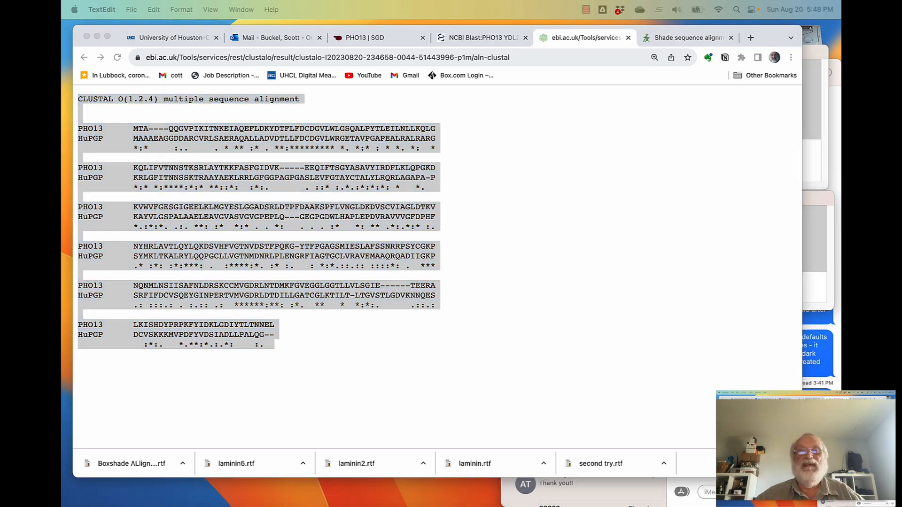
{"action": "left_click_drag", "start_coordinate": [608, 0], "coordinate": [435, 132]}
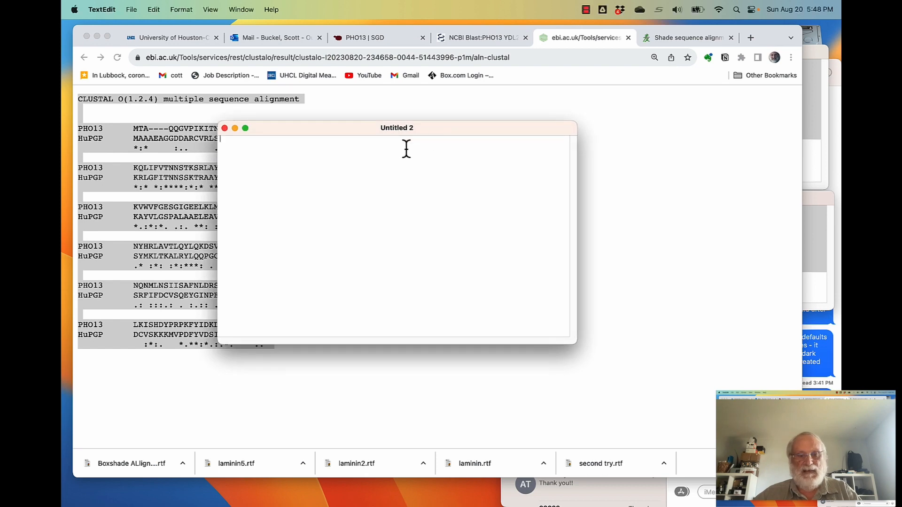
{"action": "key", "text": "super+v"}
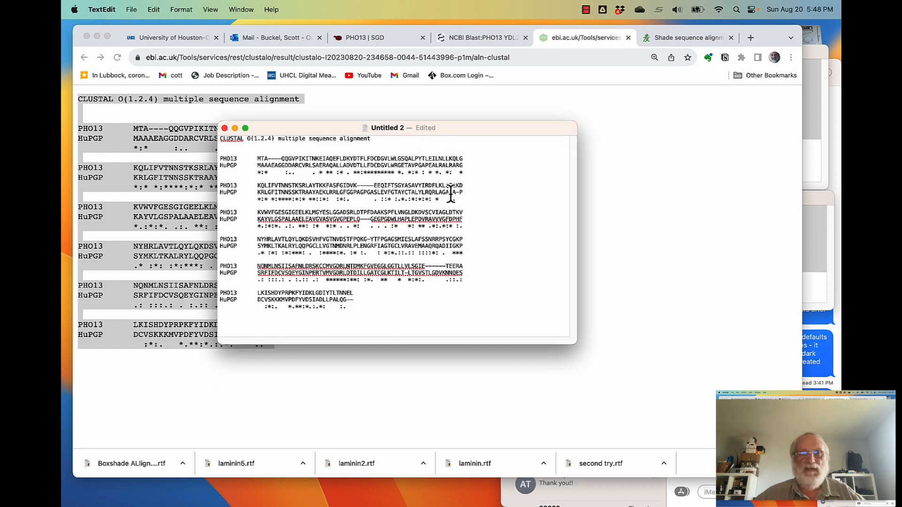
- Enlarge the pasted alignment's text, widen its window, and examine the PHO13 and HuPGP blocks from header to last line
{"action": "left_click", "coordinate": [207, 9]}
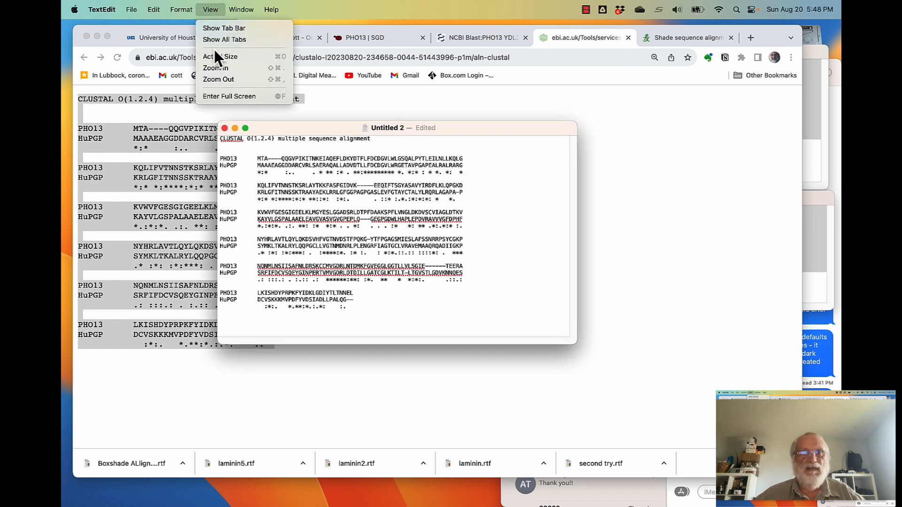
{"action": "left_click", "coordinate": [224, 67]}
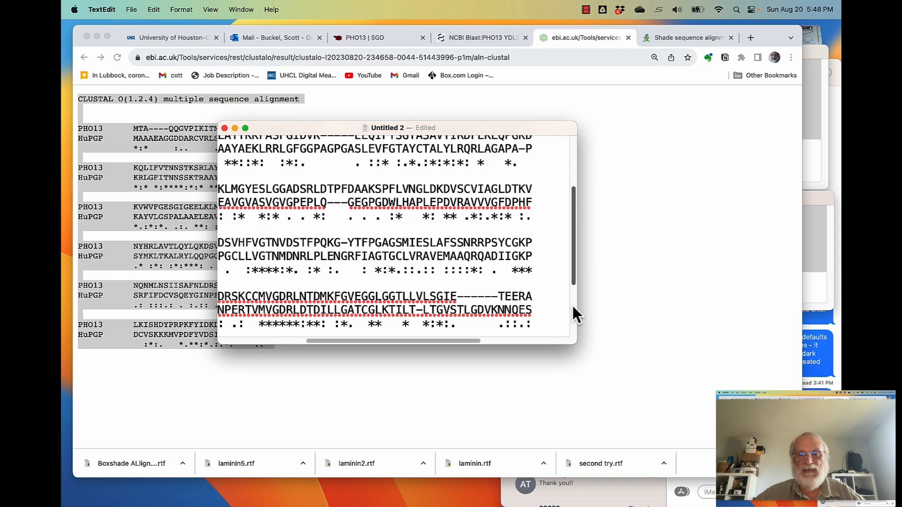
{"action": "left_click_drag", "start_coordinate": [579, 310], "coordinate": [827, 376]}
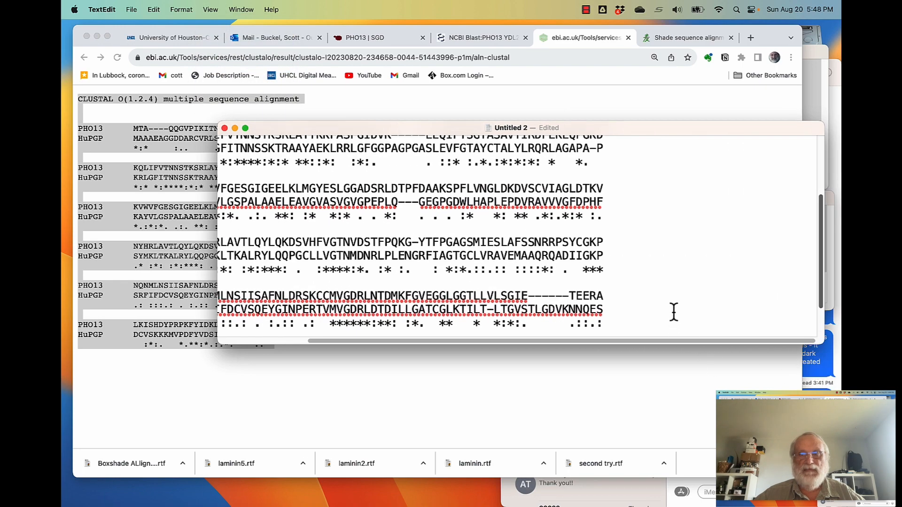
{"action": "scroll", "coordinate": [674, 312], "scroll_direction": "down", "scroll_amount": 4}
{"action": "left_click_drag", "start_coordinate": [641, 341], "coordinate": [490, 344]}
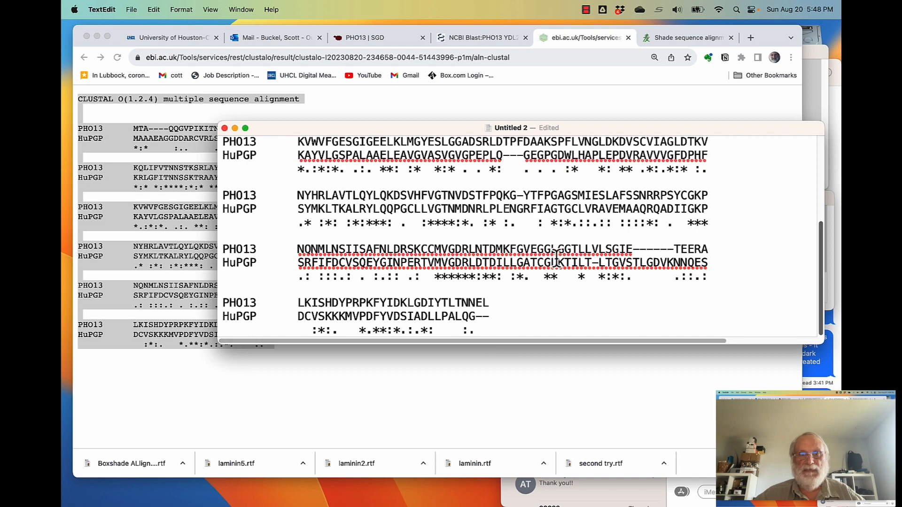
{"action": "scroll", "coordinate": [557, 248], "scroll_direction": "up", "scroll_amount": 3}
{"action": "scroll", "coordinate": [557, 248], "scroll_direction": "up", "scroll_amount": 2}
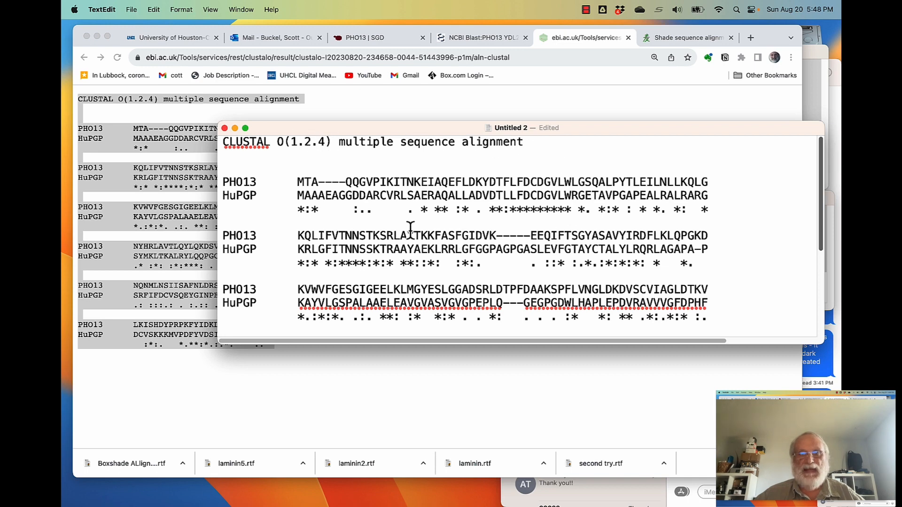
{"action": "scroll", "coordinate": [587, 277], "scroll_direction": "down", "scroll_amount": 2}
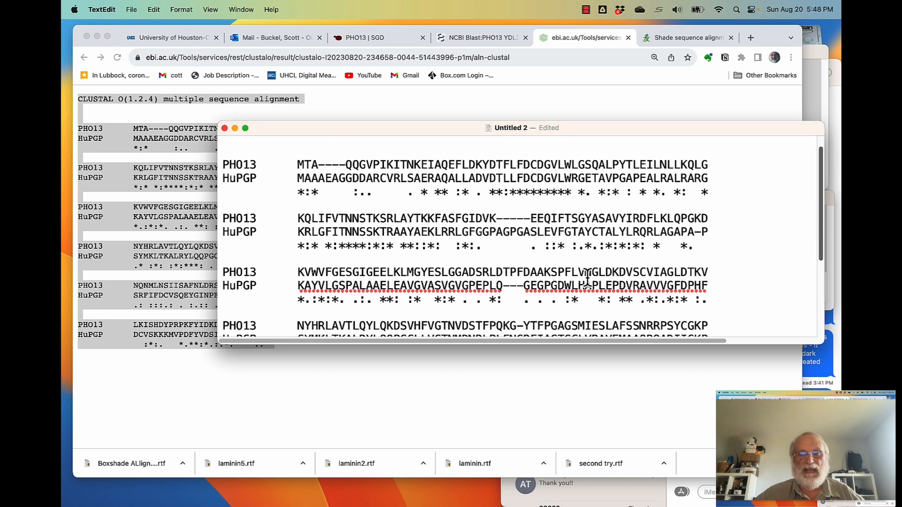
{"action": "scroll", "coordinate": [585, 270], "scroll_direction": "down", "scroll_amount": 3}
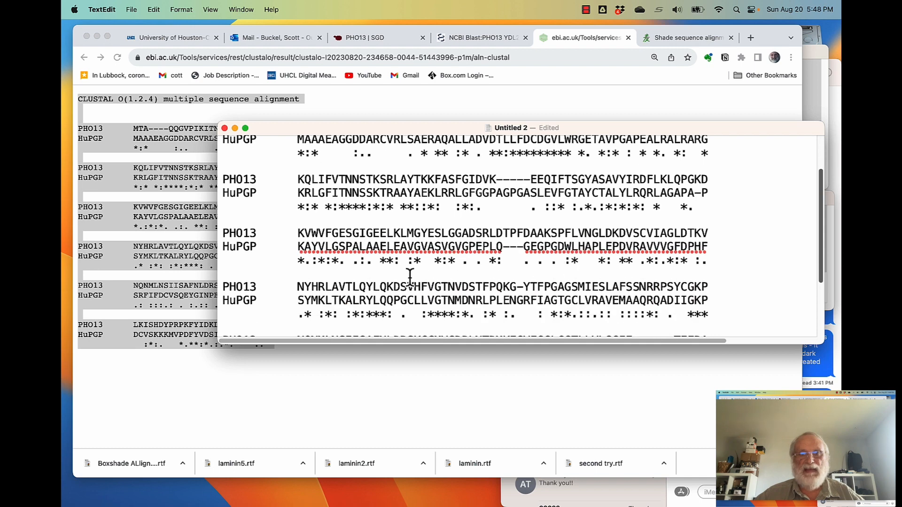
{"action": "scroll", "coordinate": [501, 282], "scroll_direction": "down", "scroll_amount": 6}
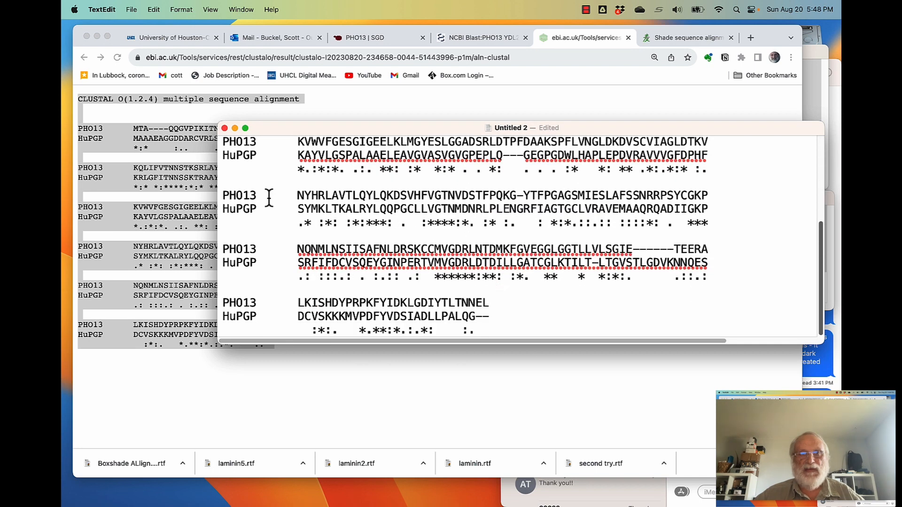
- Save the alignment as CLustal Output File in the clustal video folder with Unicode (UTF-8) encoding
{"action": "left_click", "coordinate": [129, 9]}
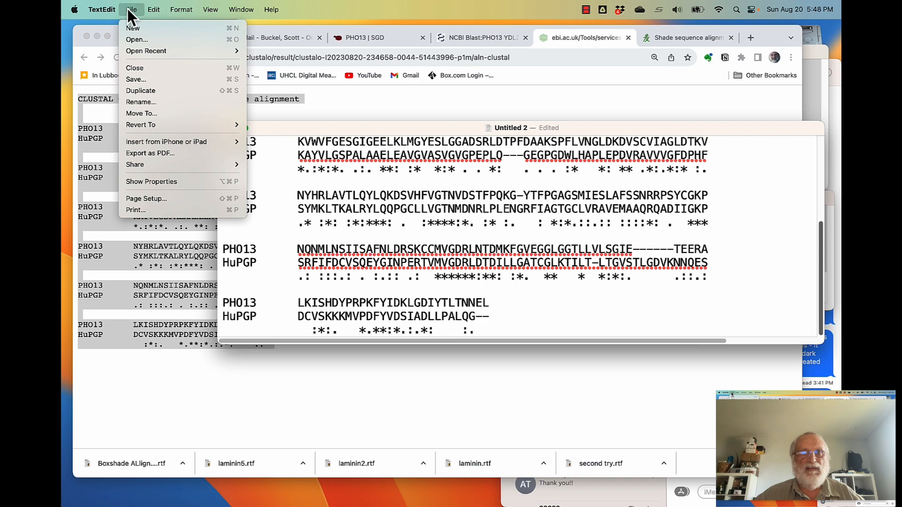
{"action": "left_click", "coordinate": [143, 80]}
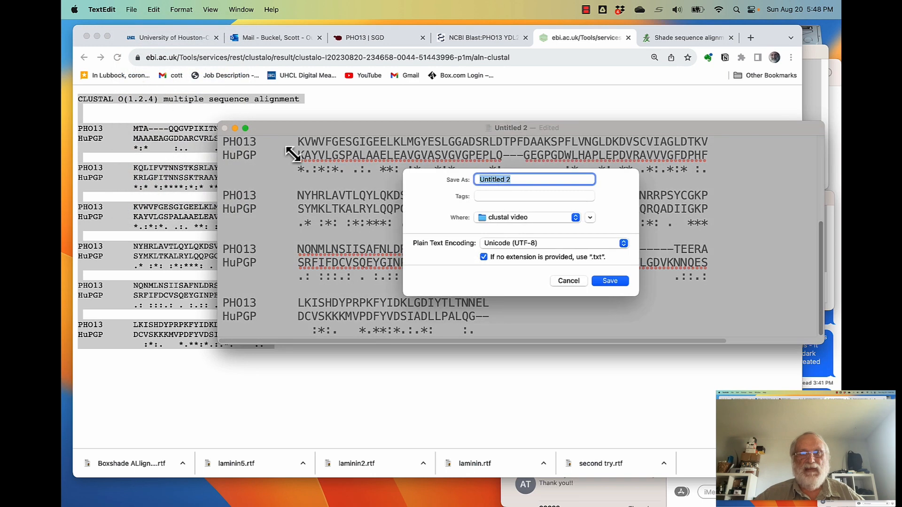
{"action": "type", "text": "CLust"}
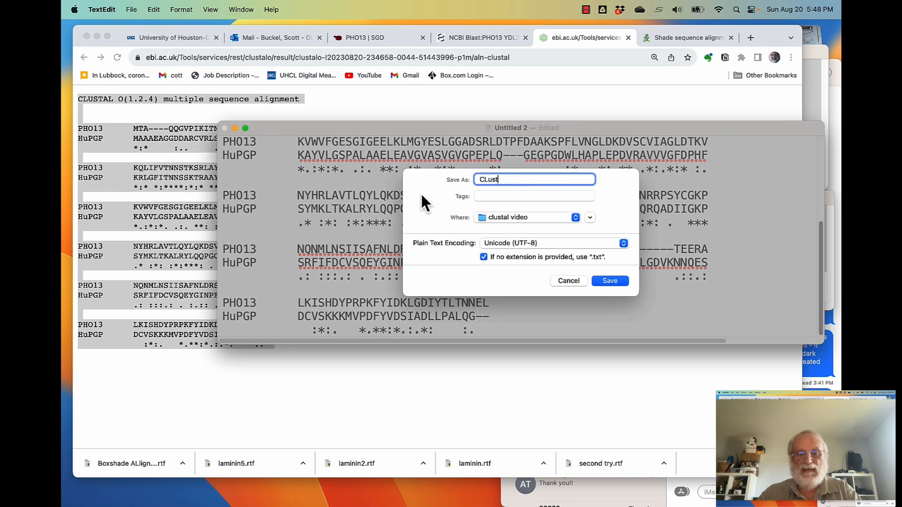
{"action": "type", "text": "al Outp"}
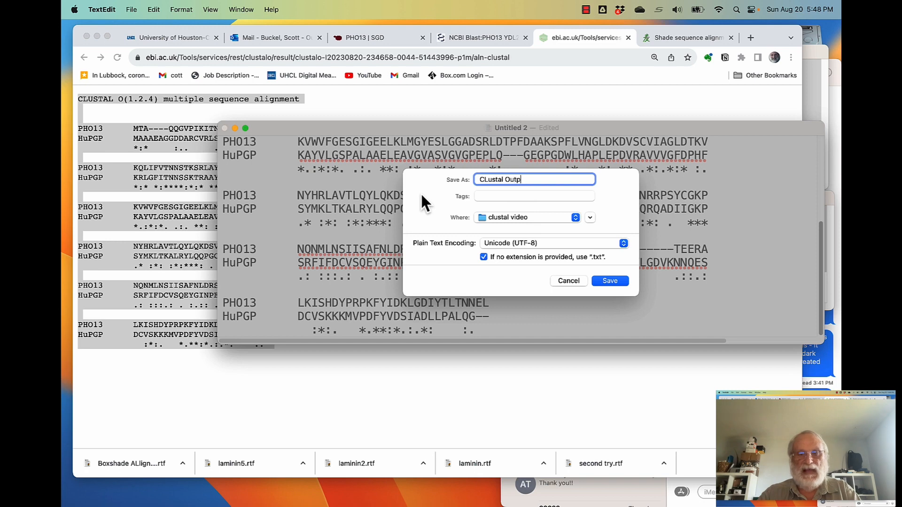
{"action": "type", "text": "ut File"}
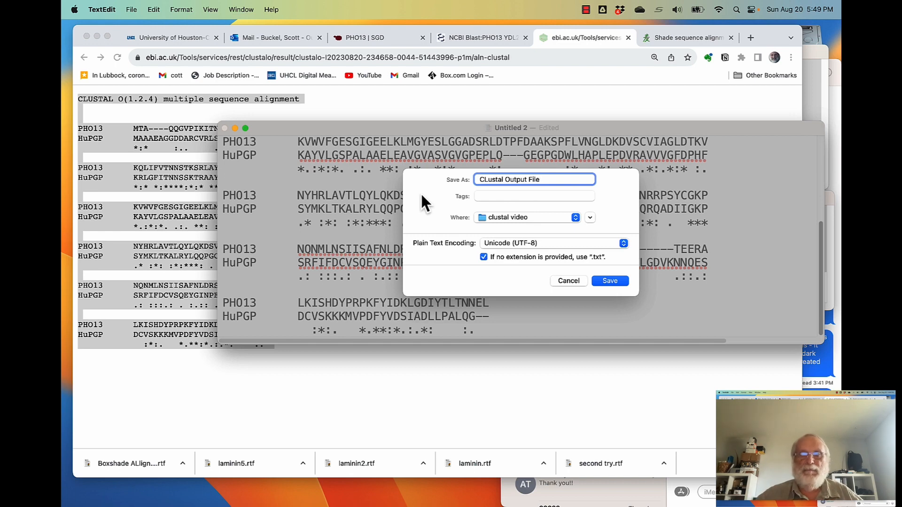
{"action": "left_click", "coordinate": [606, 281]}
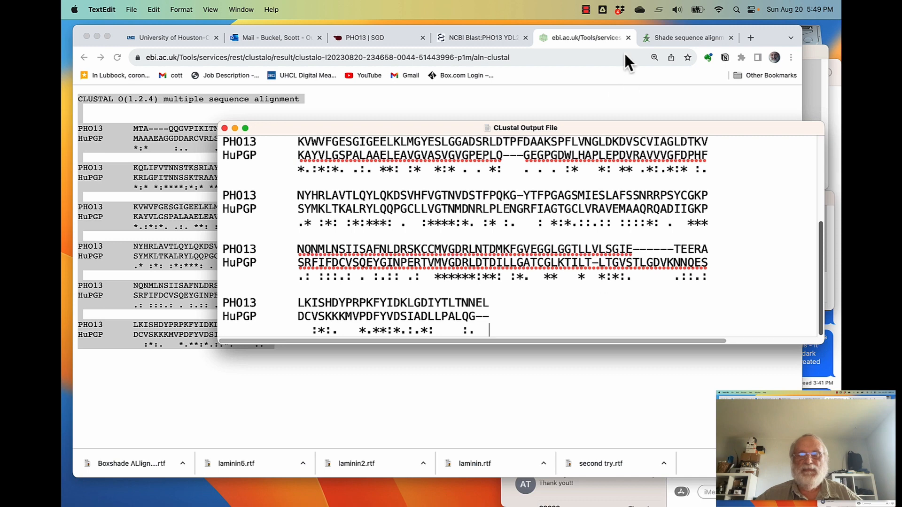
- Close CLustal Output File, Human PGP.txt and the PHO13 protein document, and deselect the alignment text in Chrome
{"action": "left_click_drag", "start_coordinate": [602, 134], "coordinate": [601, 186]}
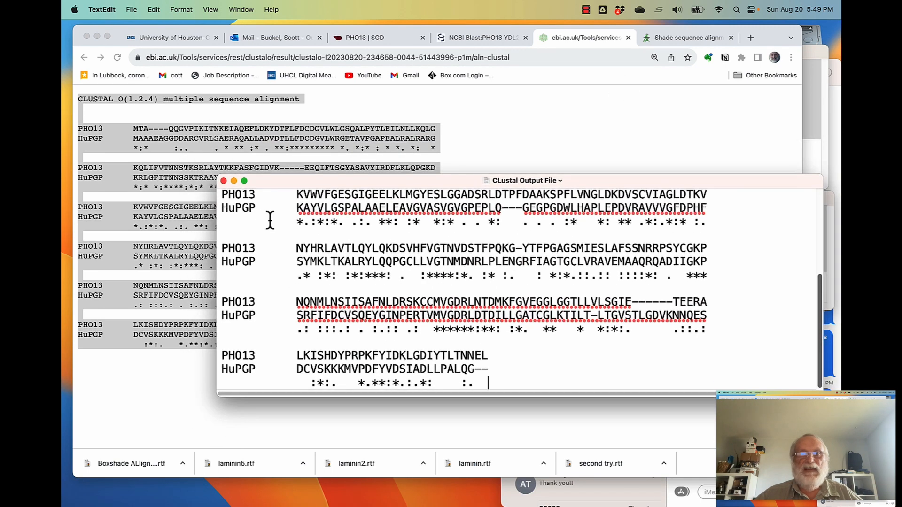
{"action": "left_click", "coordinate": [223, 181]}
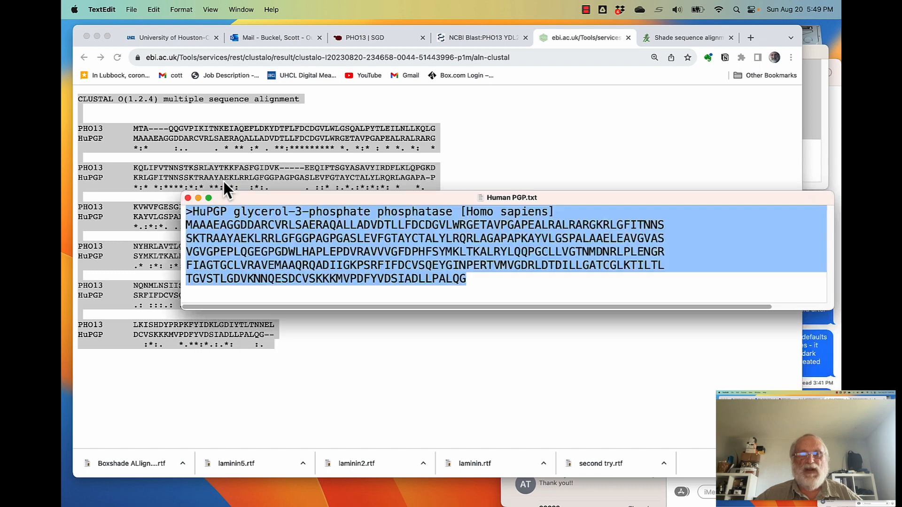
{"action": "left_click", "coordinate": [188, 198]}
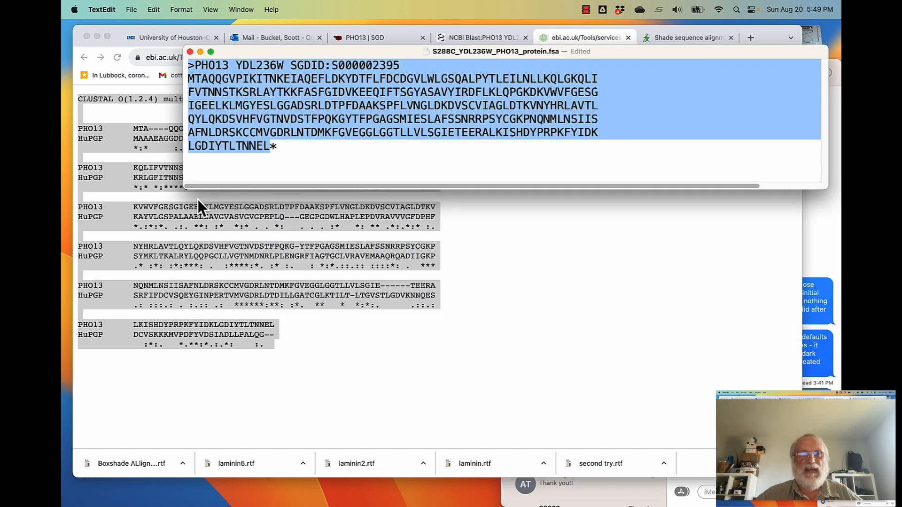
{"action": "left_click", "coordinate": [190, 52]}
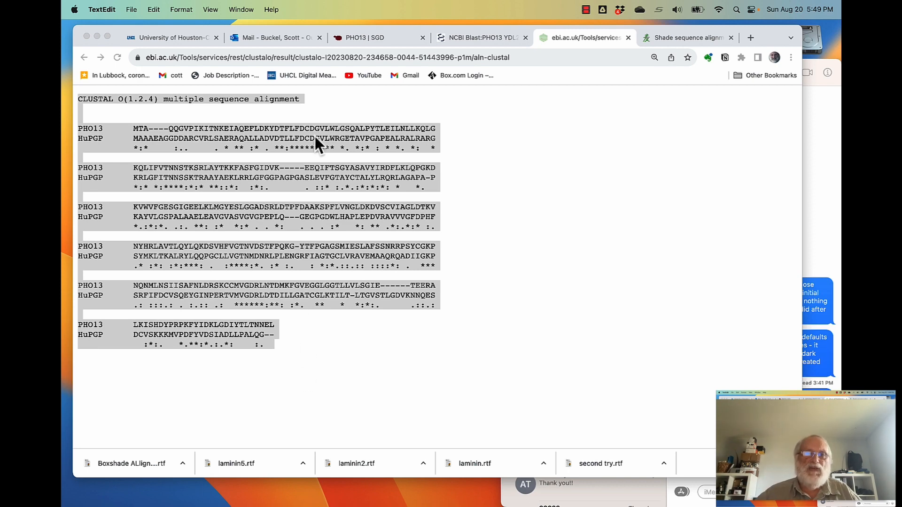
{"action": "left_click", "coordinate": [383, 331]}
{"action": "left_click", "coordinate": [373, 345]}
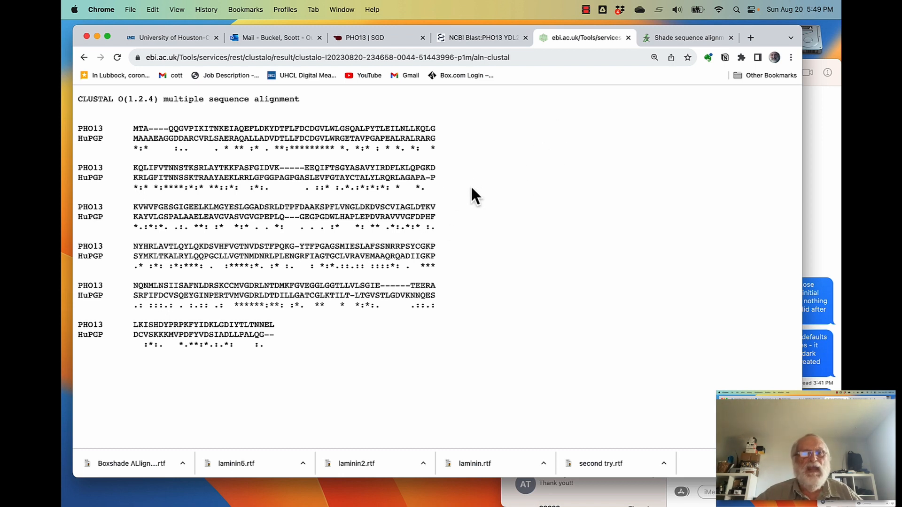
- Reload the Boxshade page and load CLustal Output File from the clustal video folder as the alignment file
{"action": "left_click", "coordinate": [669, 41]}
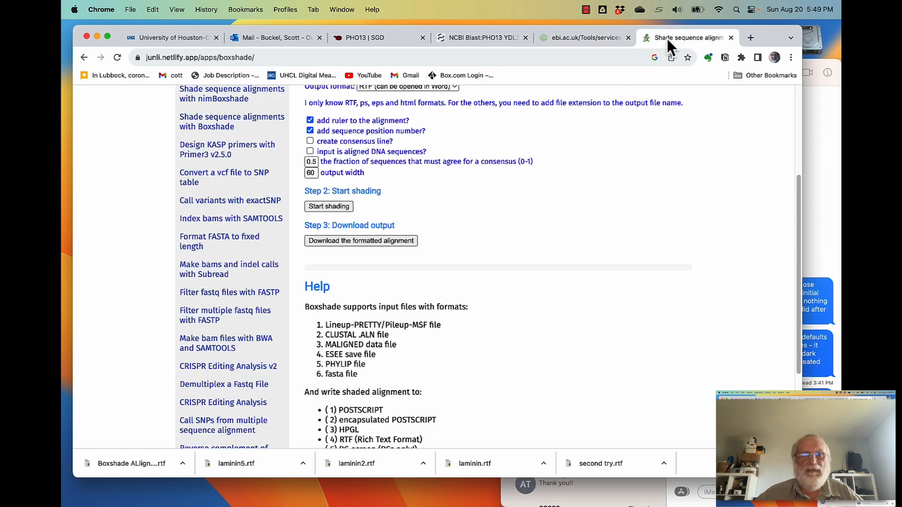
{"action": "left_click", "coordinate": [116, 56]}
{"action": "scroll", "coordinate": [534, 269], "scroll_direction": "up", "scroll_amount": 5}
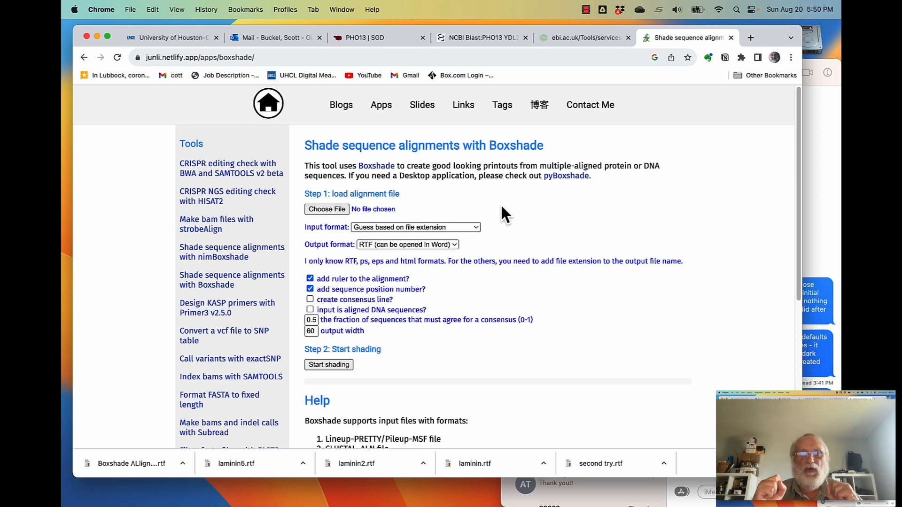
{"action": "left_click", "coordinate": [331, 209]}
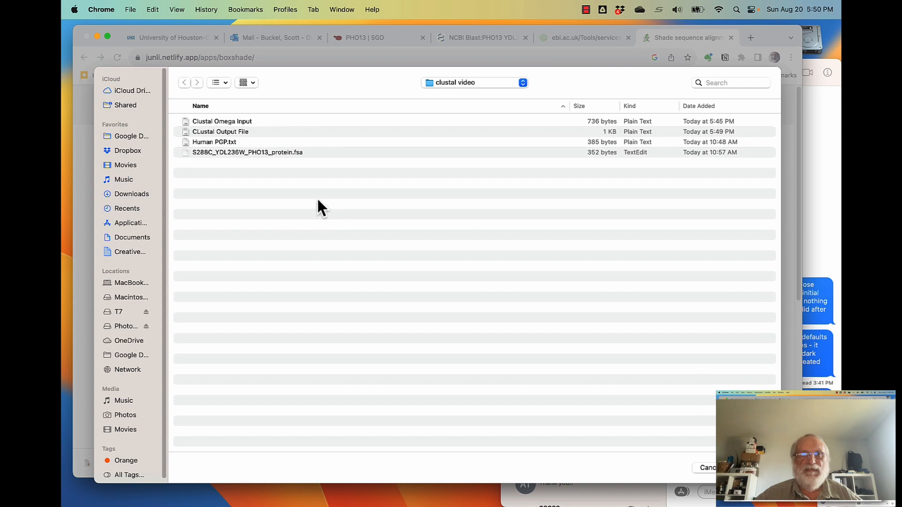
{"action": "left_click", "coordinate": [207, 133]}
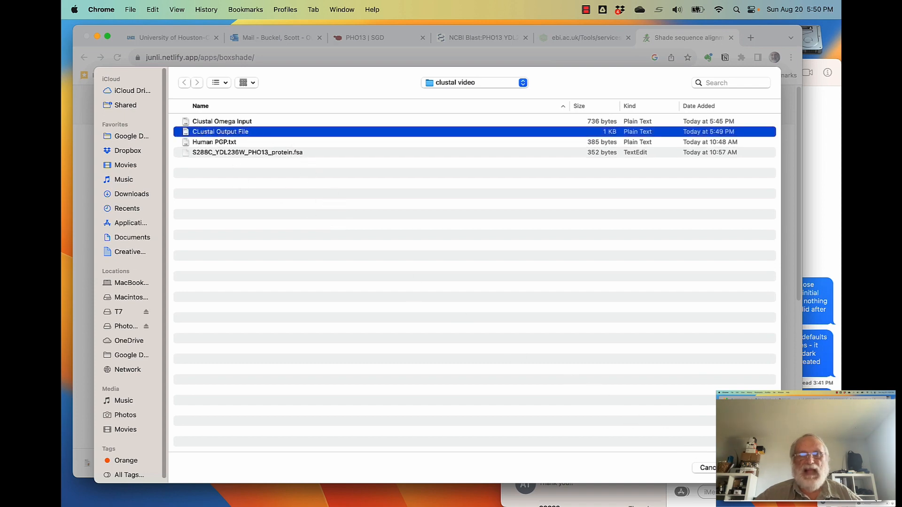
{"action": "left_click", "coordinate": [754, 468]}
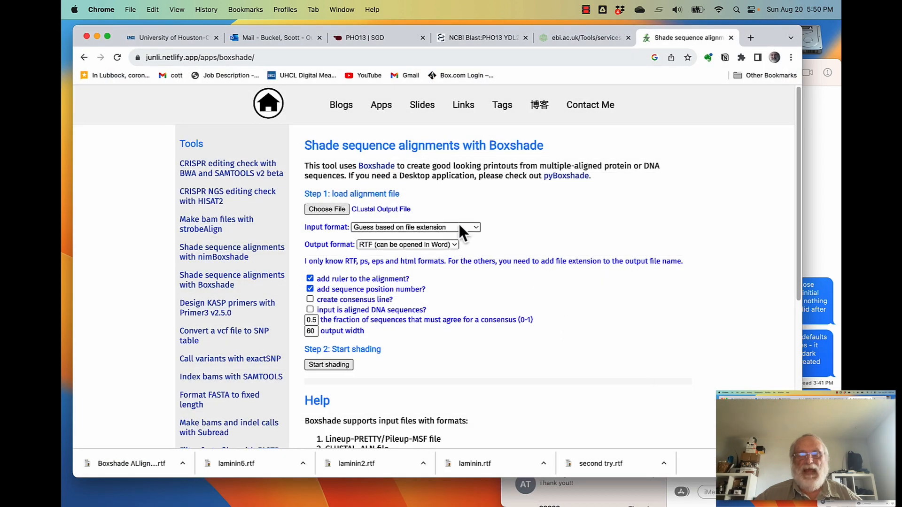
- Set the Boxshade input format to CLUSTAL file (.aln) and start shading the alignment
{"action": "left_click", "coordinate": [474, 227]}
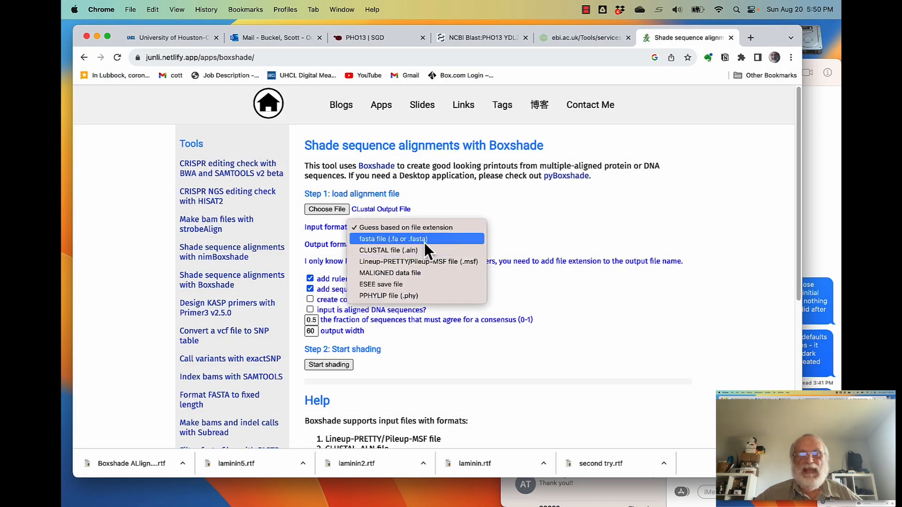
{"action": "left_click", "coordinate": [396, 250]}
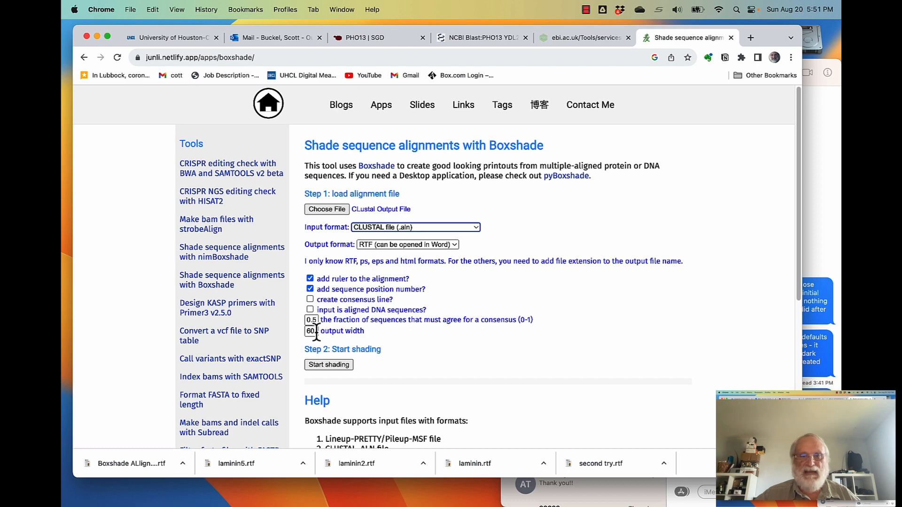
{"action": "left_click", "coordinate": [330, 365]}
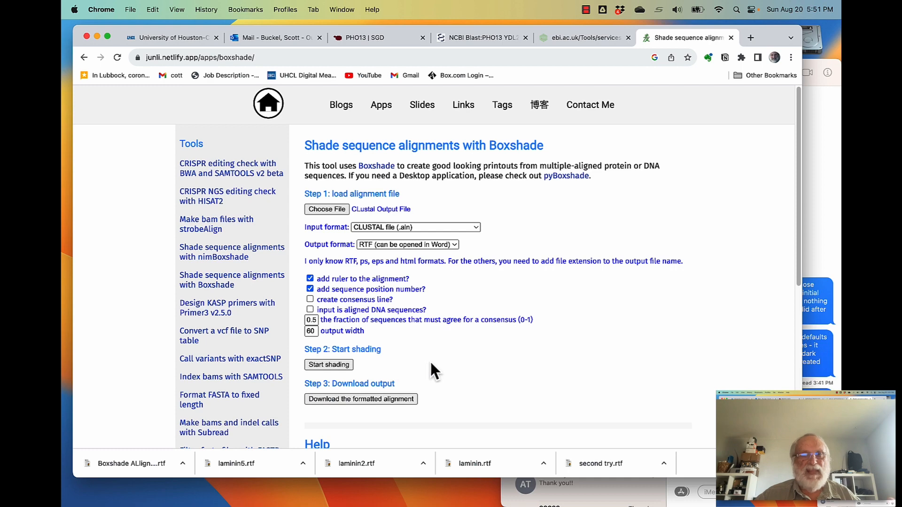
- Download the formatted alignment as Boxshade Output into the clustal video folder
{"action": "scroll", "coordinate": [431, 371], "scroll_direction": "down", "scroll_amount": 3}
{"action": "left_click", "coordinate": [362, 338]}
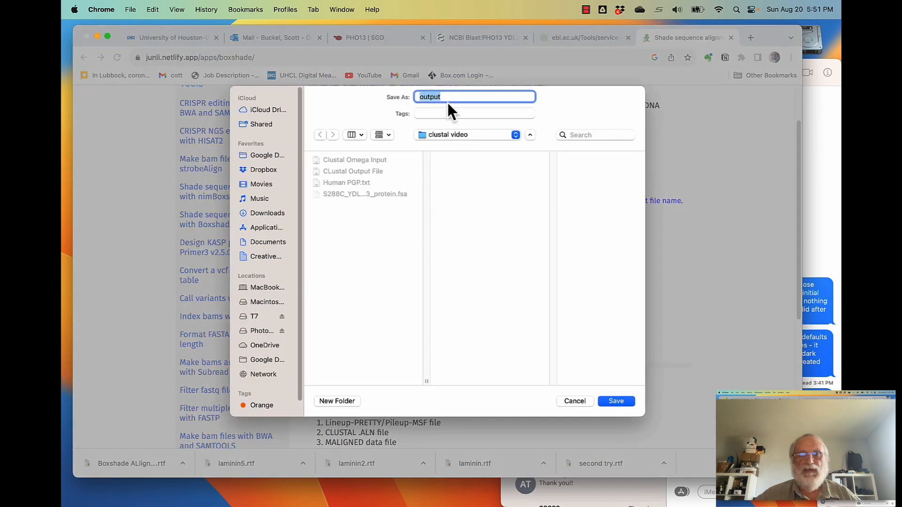
{"action": "type", "text": "C"}
{"action": "key", "text": "BackSpace"}
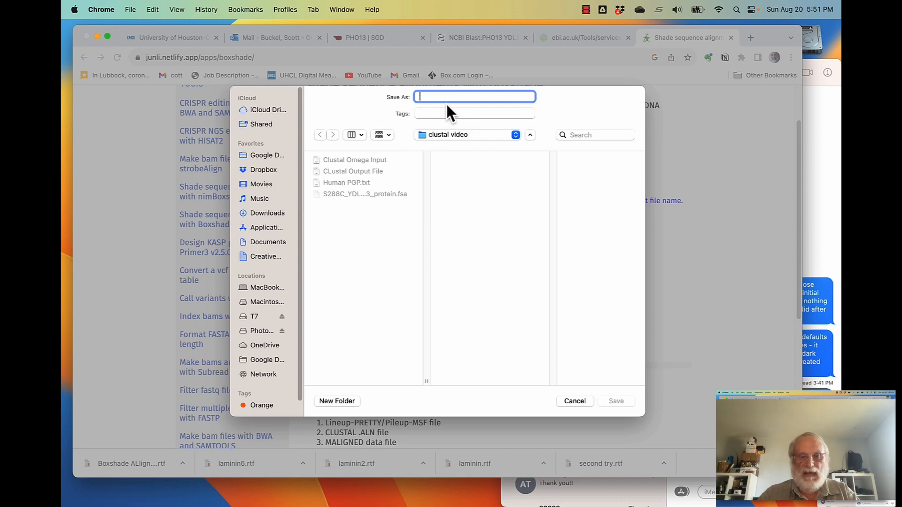
{"action": "type", "text": "Boxsha"}
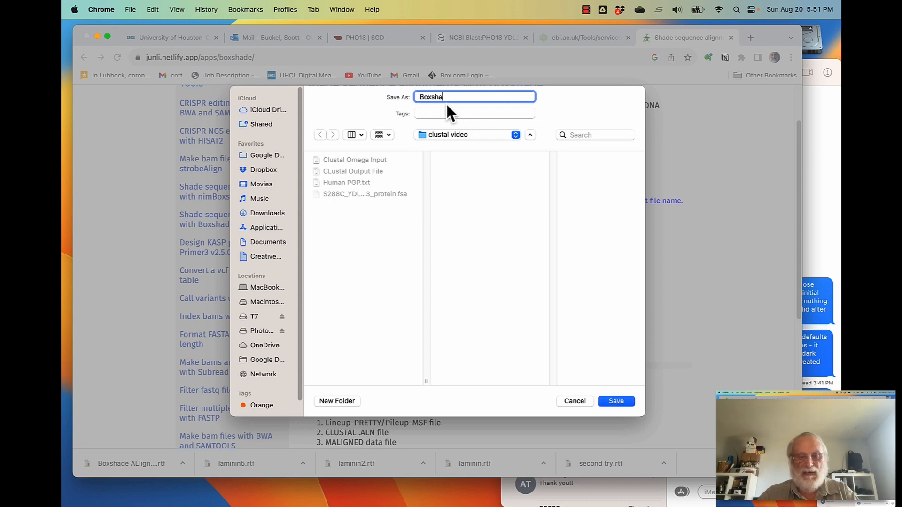
{"action": "type", "text": "de OUtput"}
{"action": "key", "text": "BackSpace"}
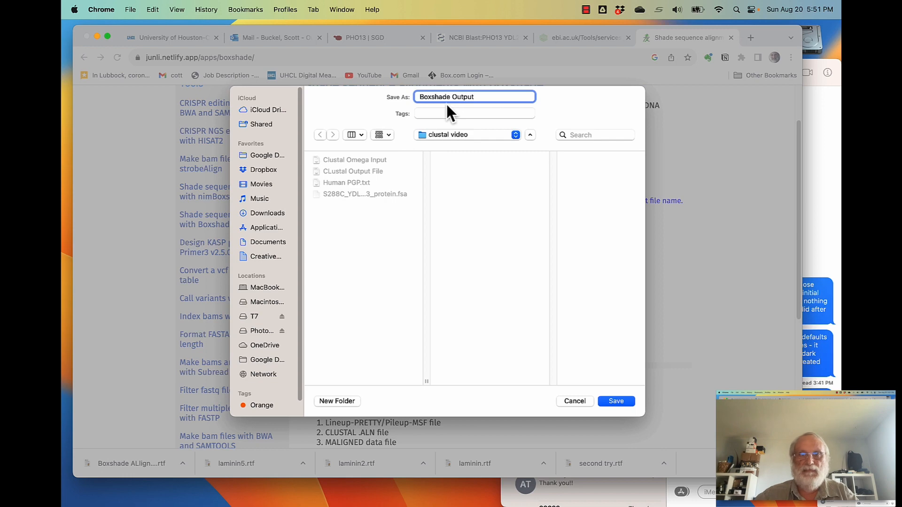
{"action": "left_click", "coordinate": [615, 402]}
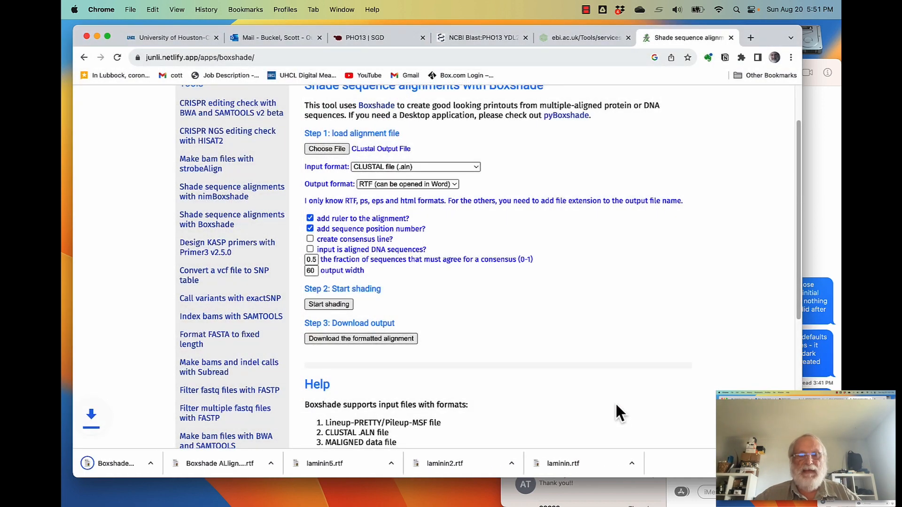
- Switch to Microsoft Word and open Boxshade Output.rtf from the clustal video folder on the Mac
{"action": "left_click", "coordinate": [396, 1]}
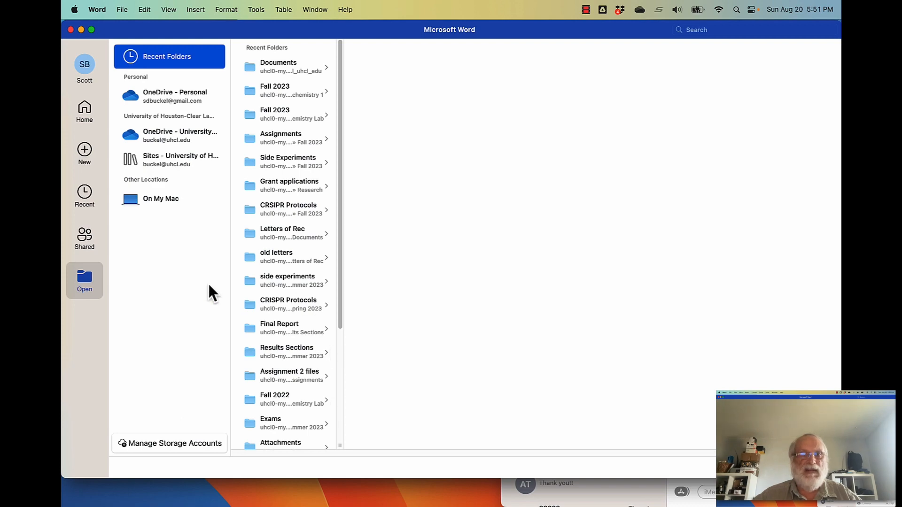
{"action": "left_click", "coordinate": [158, 198]}
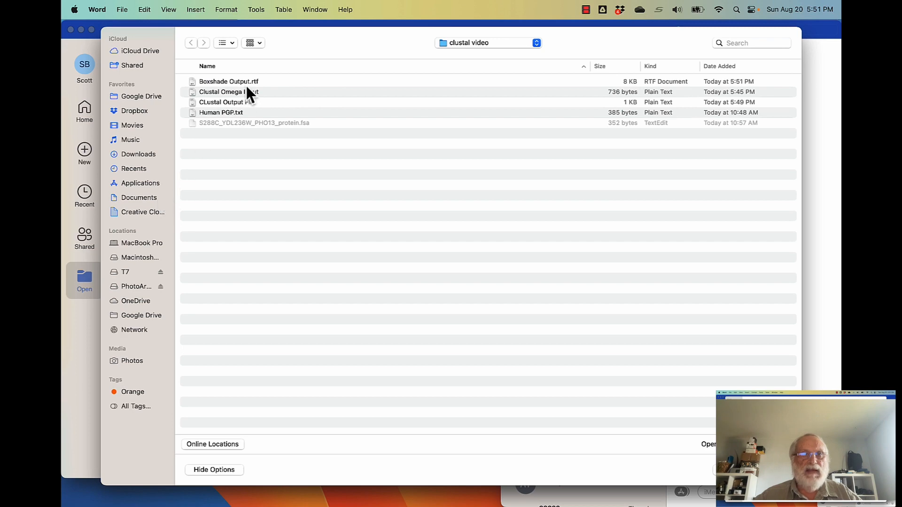
{"action": "left_click", "coordinate": [235, 81]}
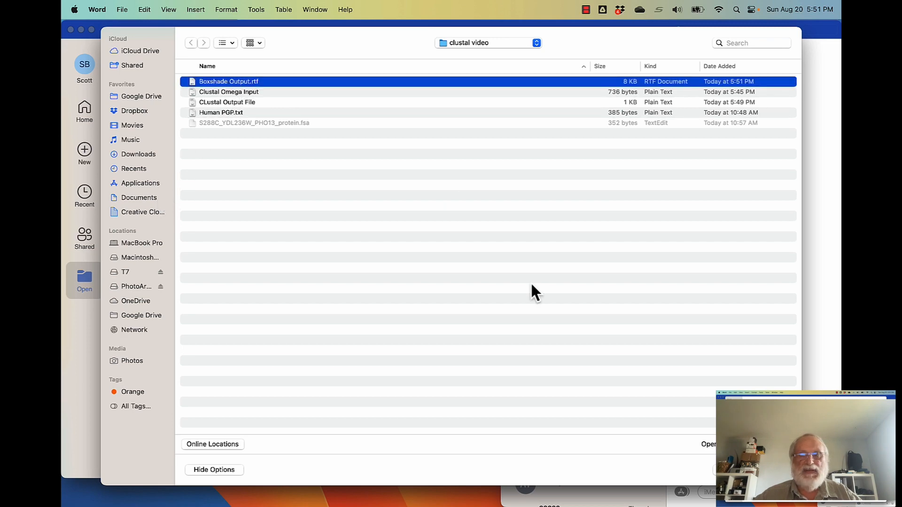
{"action": "left_click", "coordinate": [774, 470]}
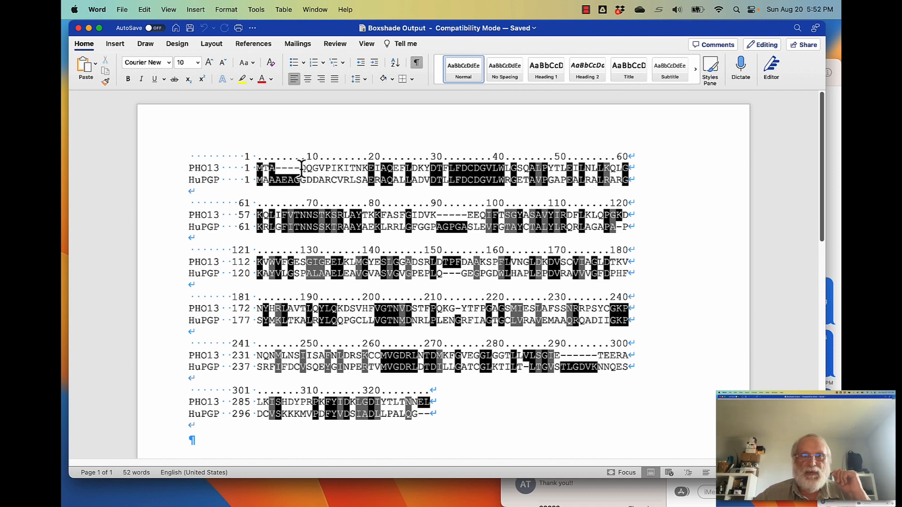
- Try coloring the QQGVPIKITNK residues in the first PHO13 line red, and undo the color change
{"action": "left_click_drag", "start_coordinate": [299, 167], "coordinate": [369, 169]}
{"action": "left_click", "coordinate": [261, 83]}
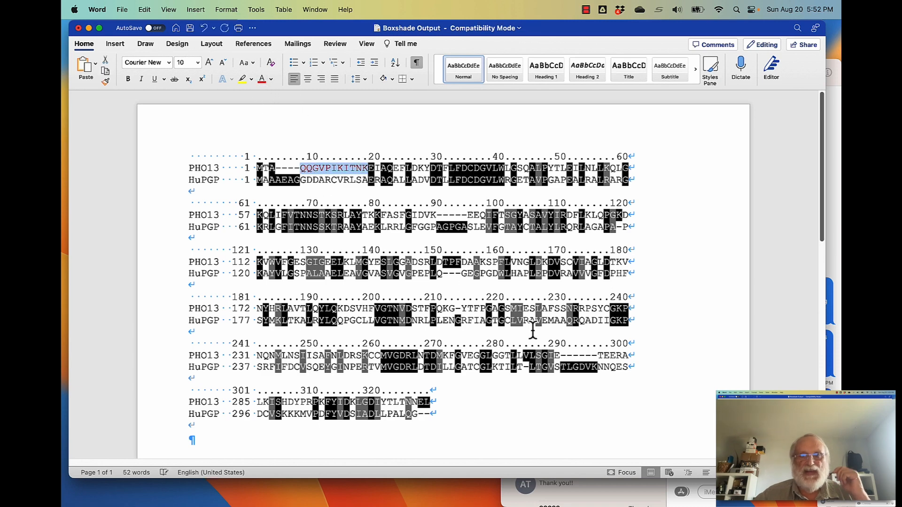
{"action": "left_click", "coordinate": [585, 402]}
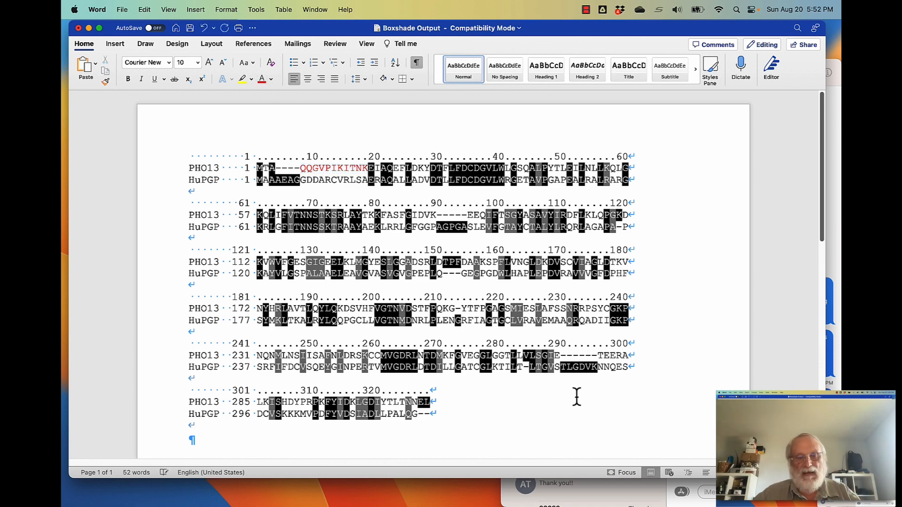
{"action": "key", "text": "super+z"}
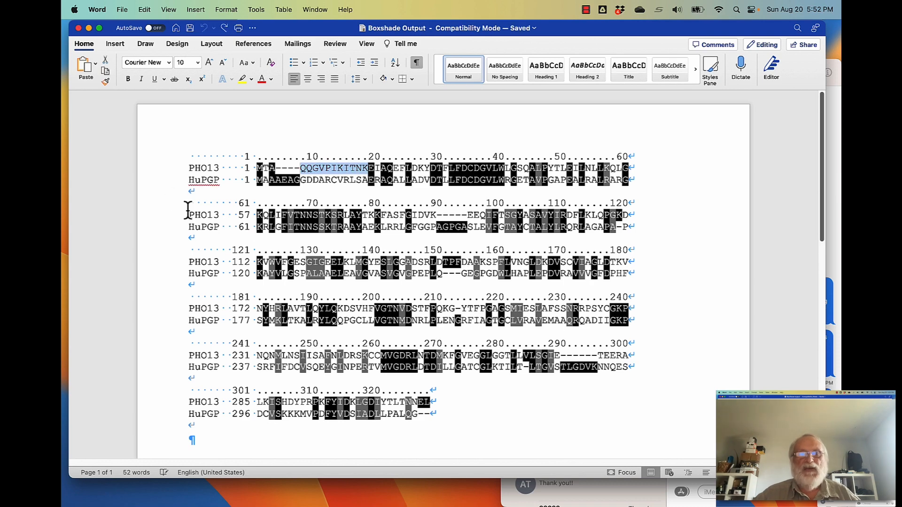